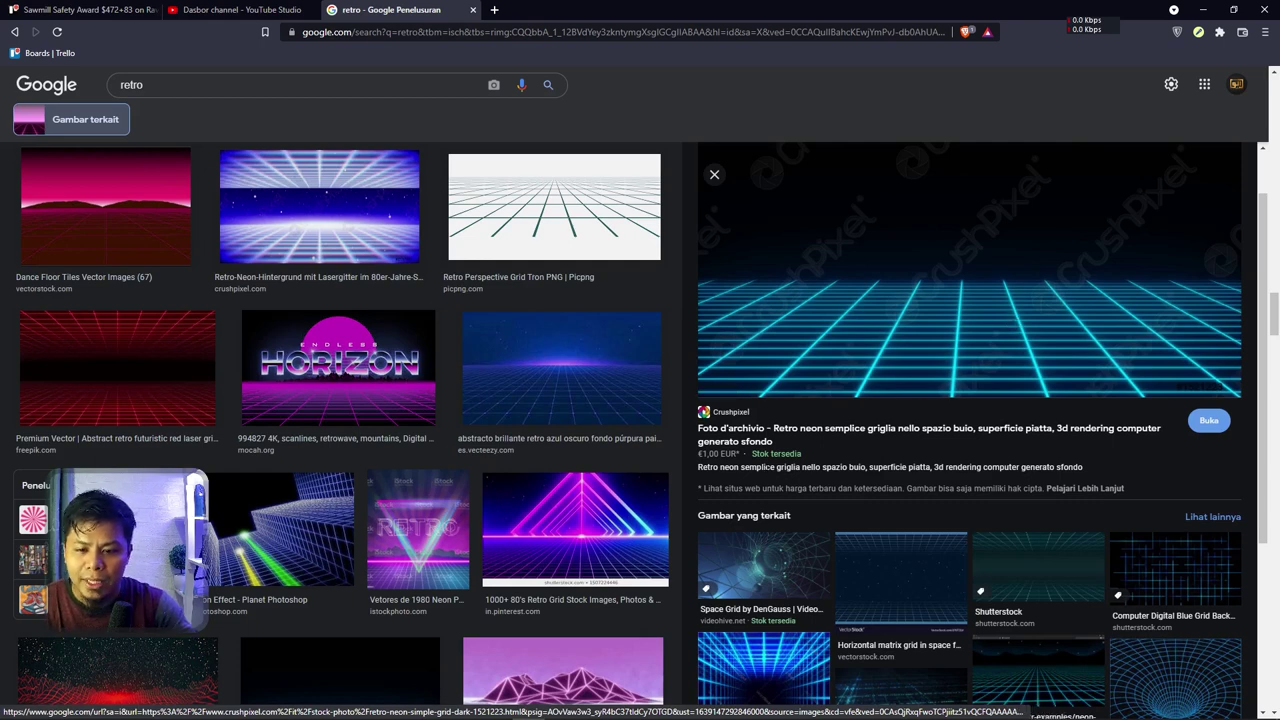
Switch from the cyan neon grid reference in Google Images to the blank Inkscape document.
click(744, 710)
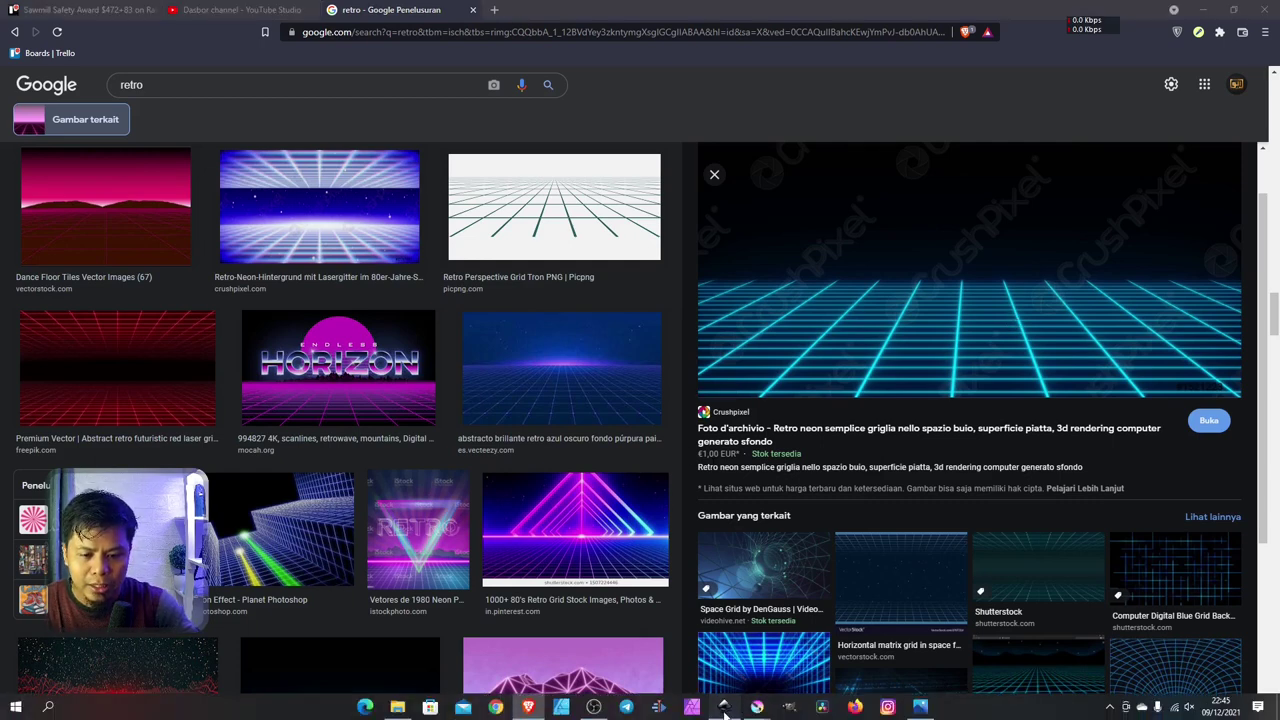
Change the toolbar measurement units from millimetres to pixels.
scroll(734, 377, up, 1)
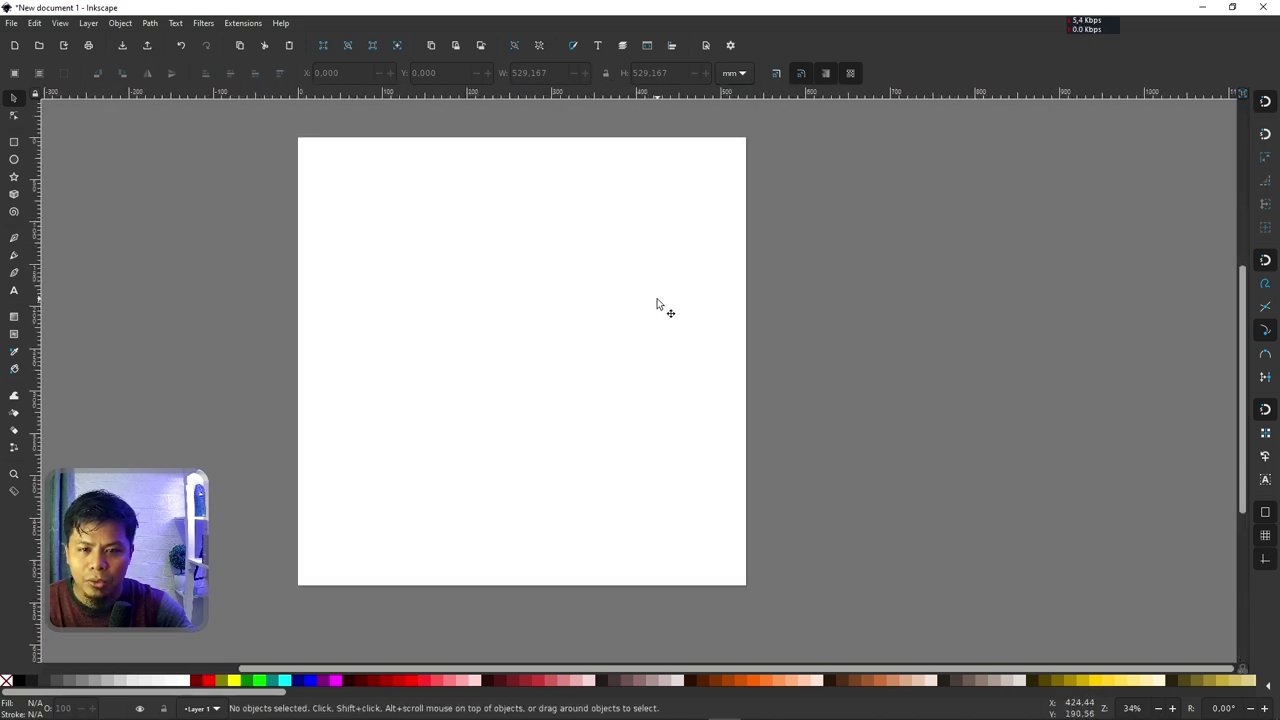
click(736, 73)
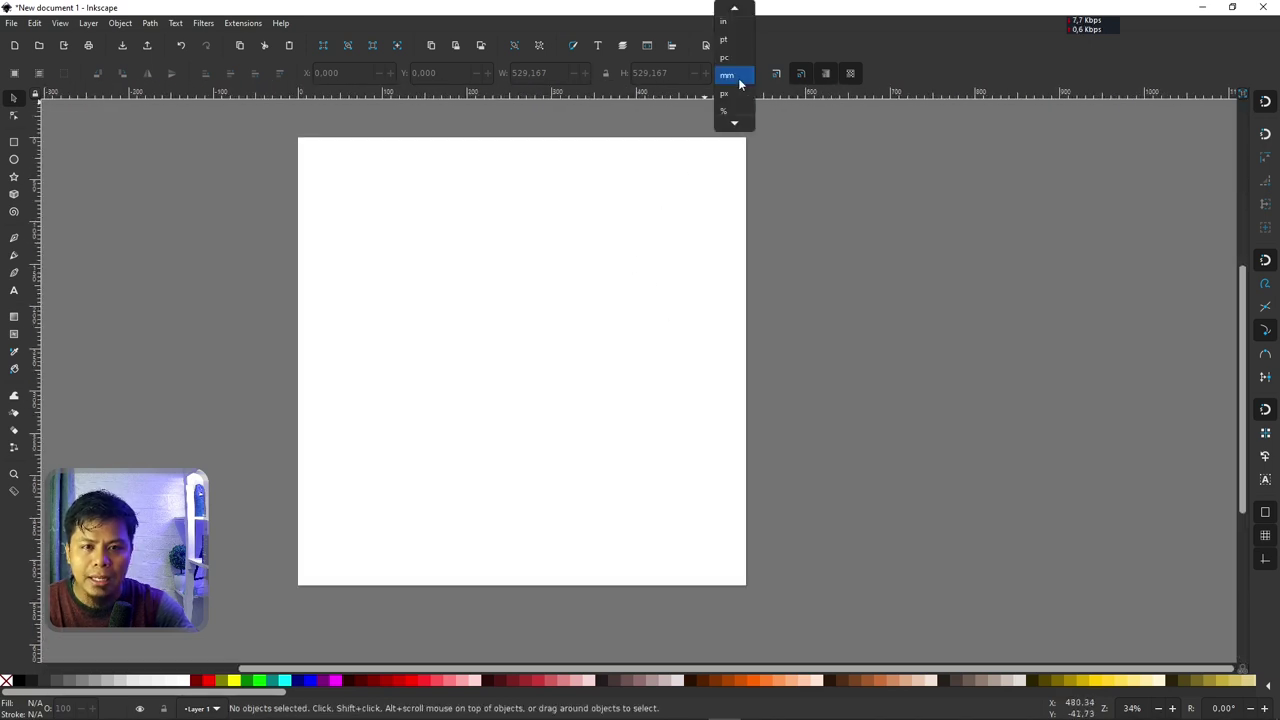
click(732, 97)
Give the 2000 px page-sized background square a very dark navy fill.
click(605, 224)
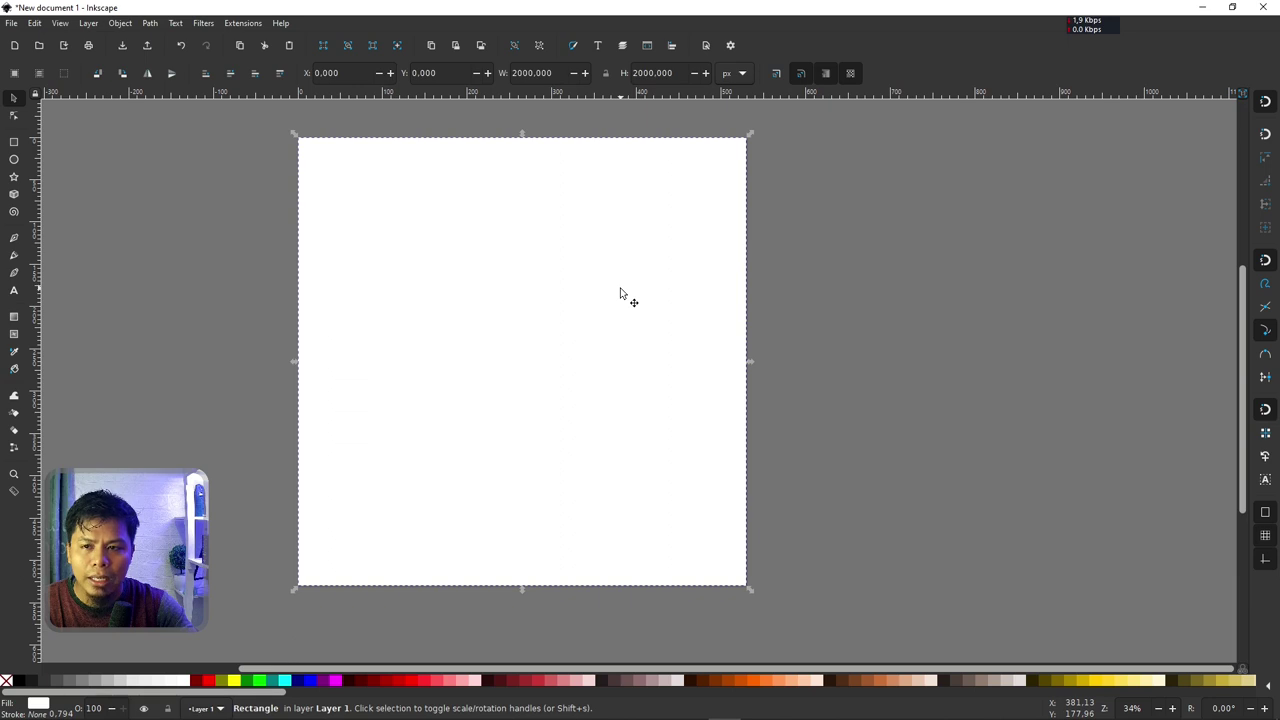
click(573, 46)
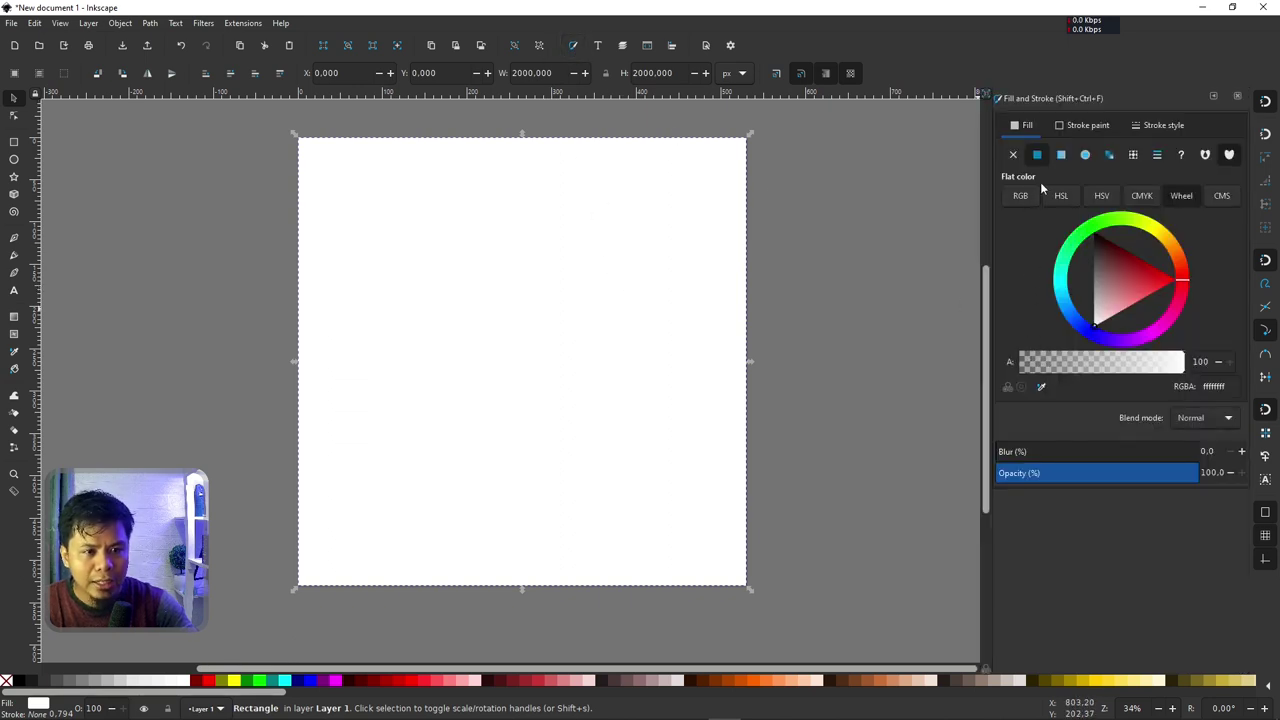
click(1088, 337)
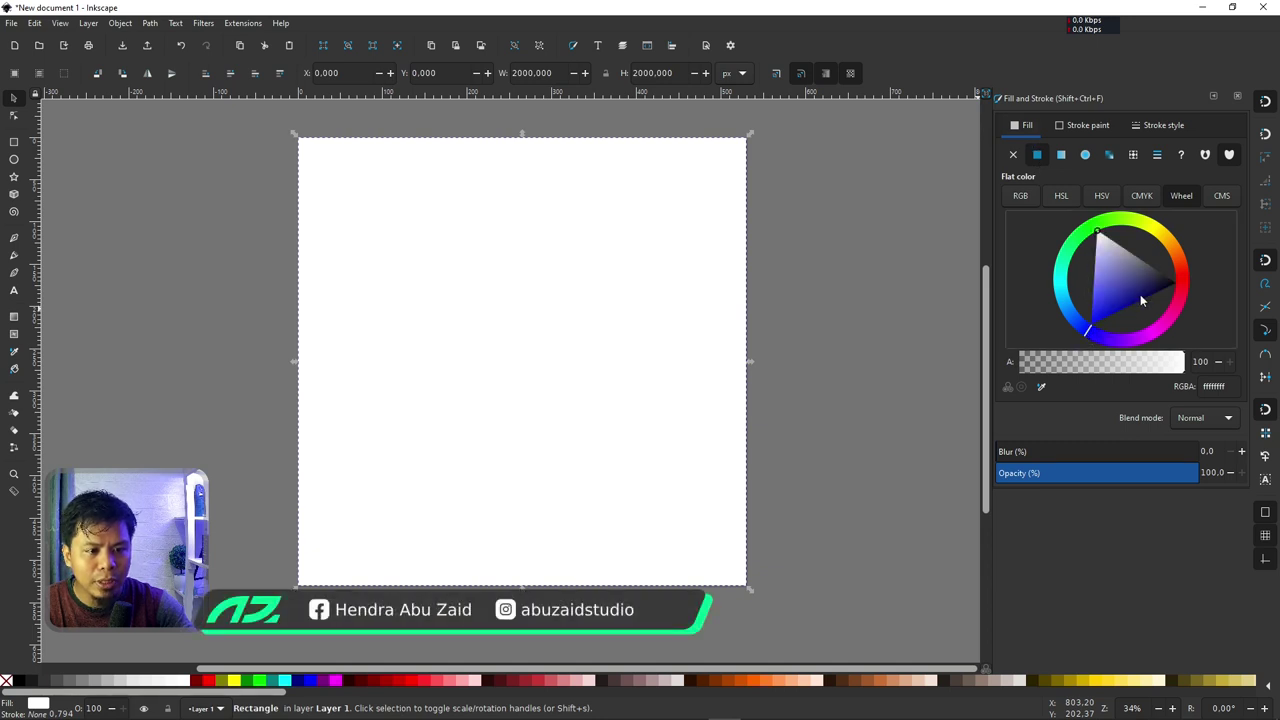
drag(1143, 296, 1165, 280)
click(848, 327)
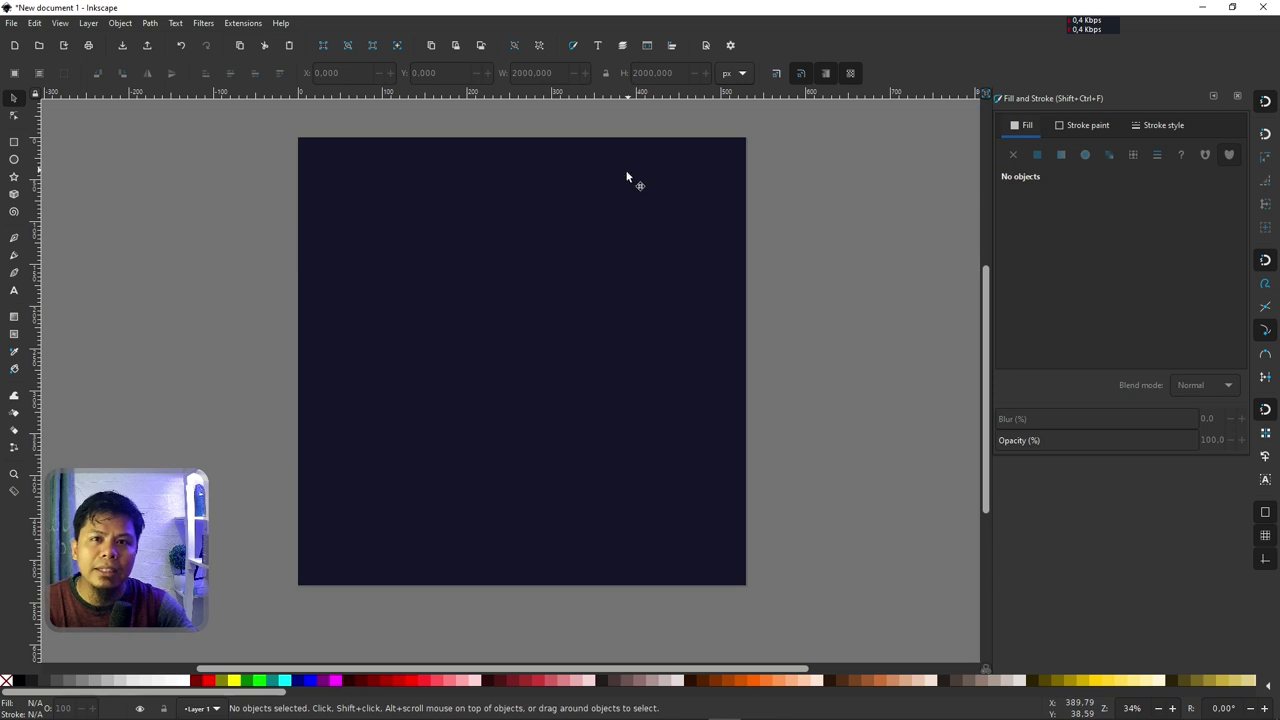
Draw a straight horizontal line across the navy square, extending past both sides.
click(14, 237)
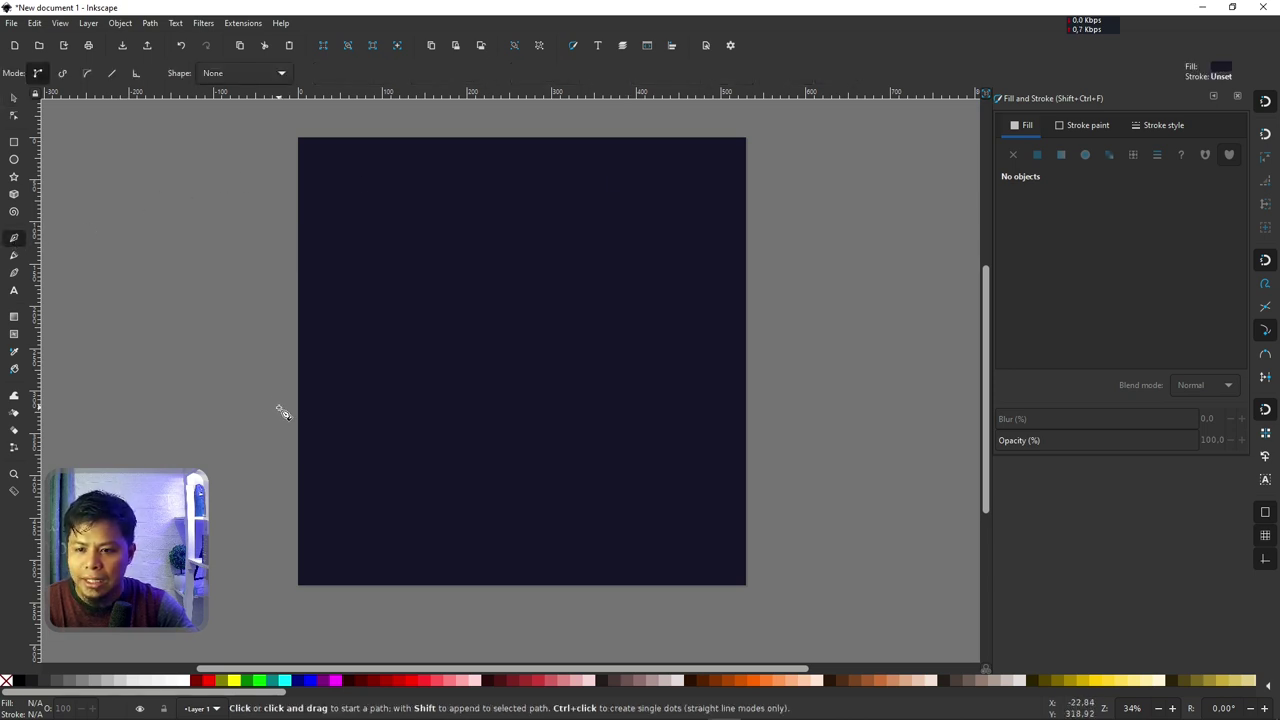
click(253, 396)
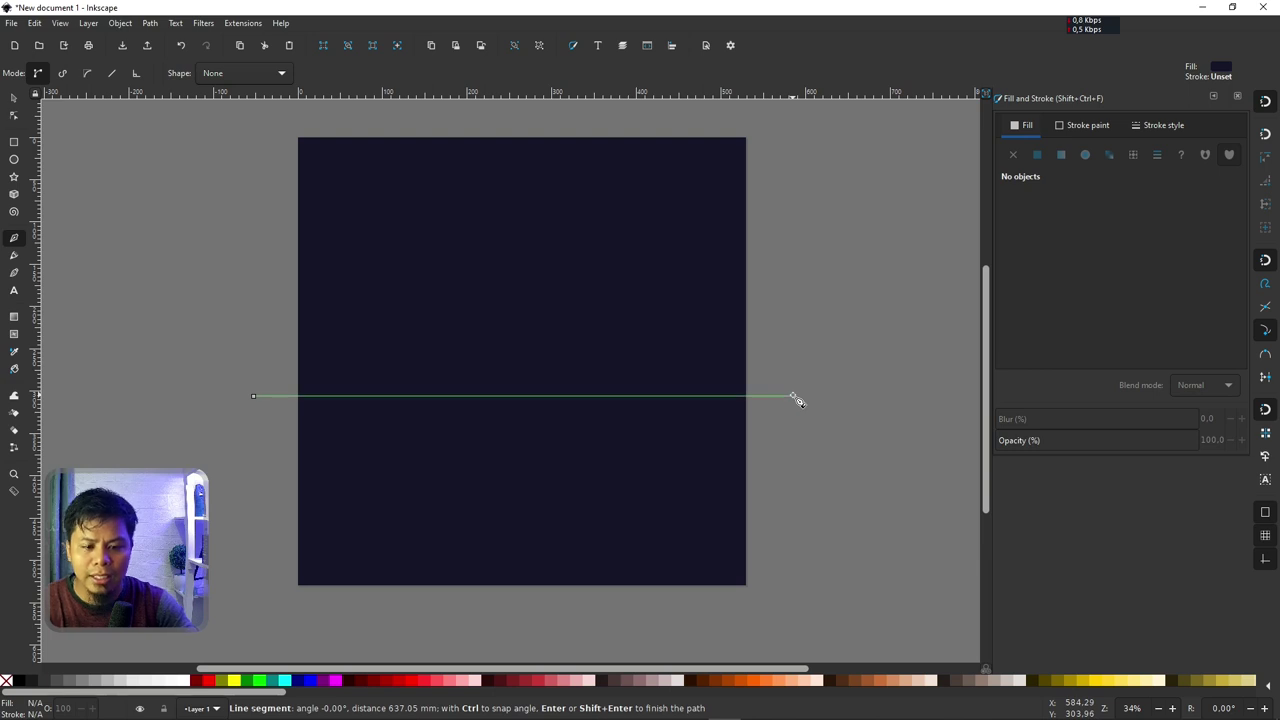
click(792, 396)
scroll(703, 410, up, 3)
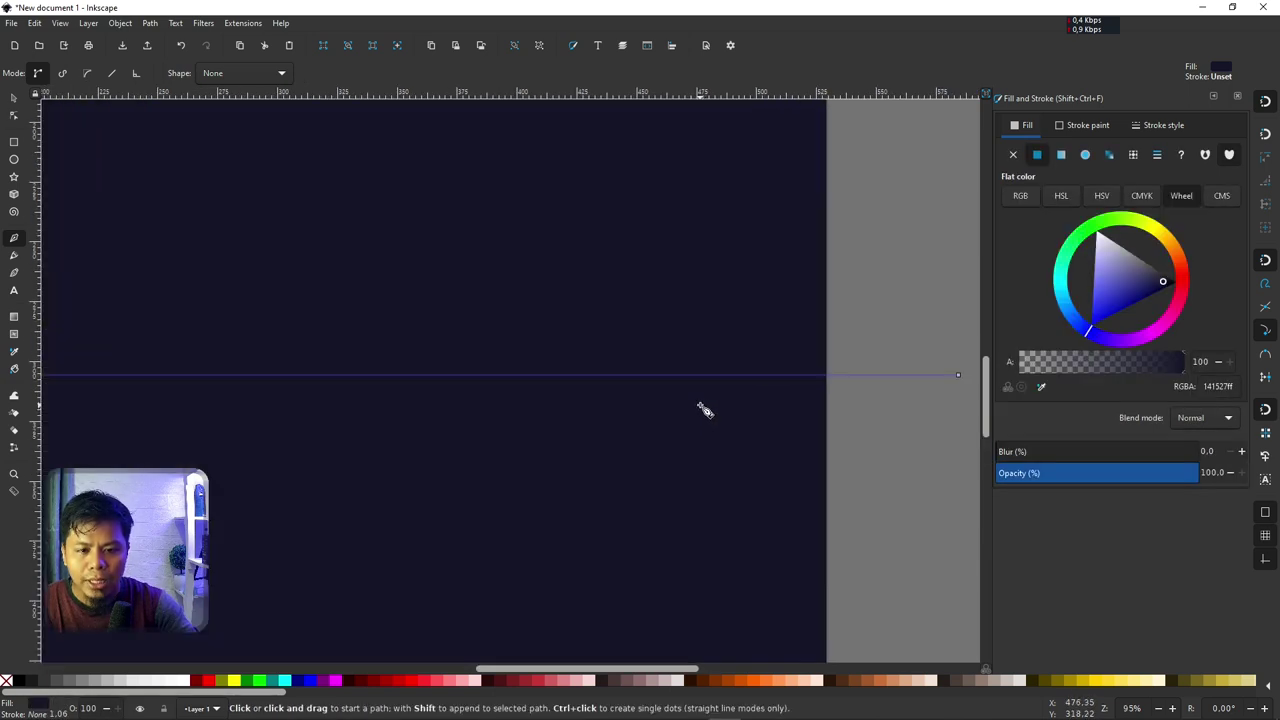
Set the line's stroke width to 5 px.
click(1164, 125)
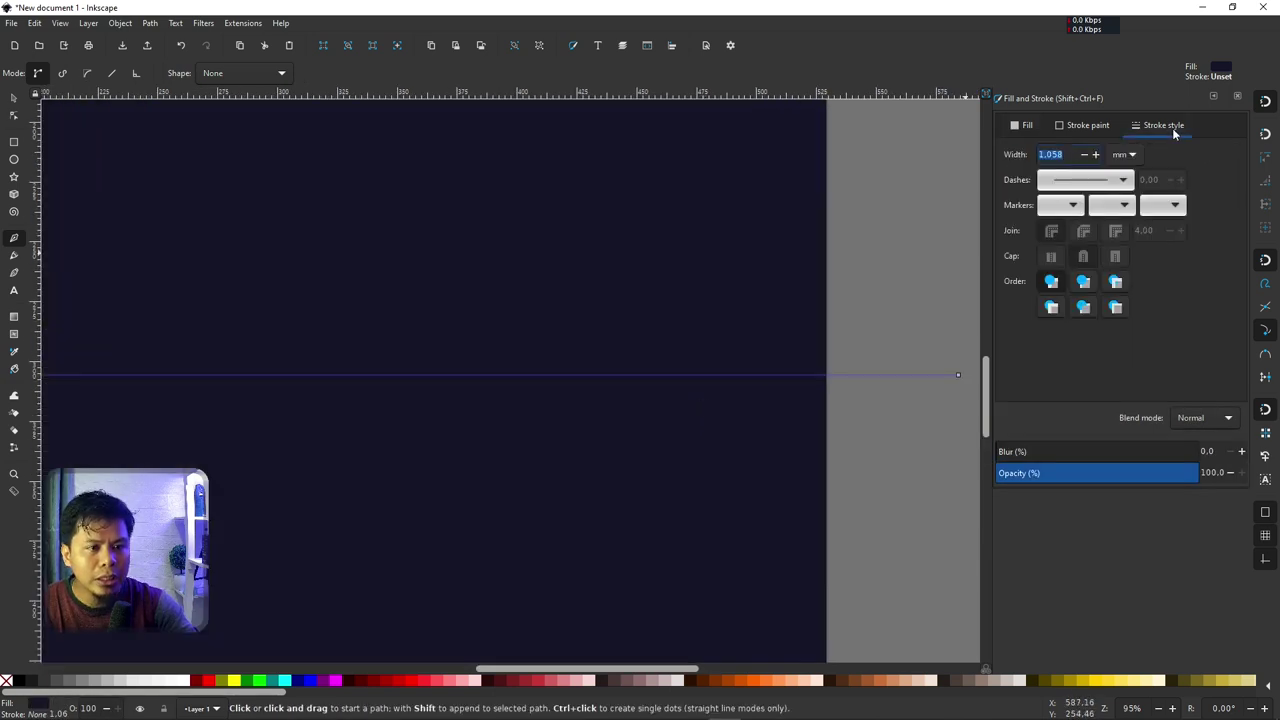
click(1125, 155)
click(1127, 178)
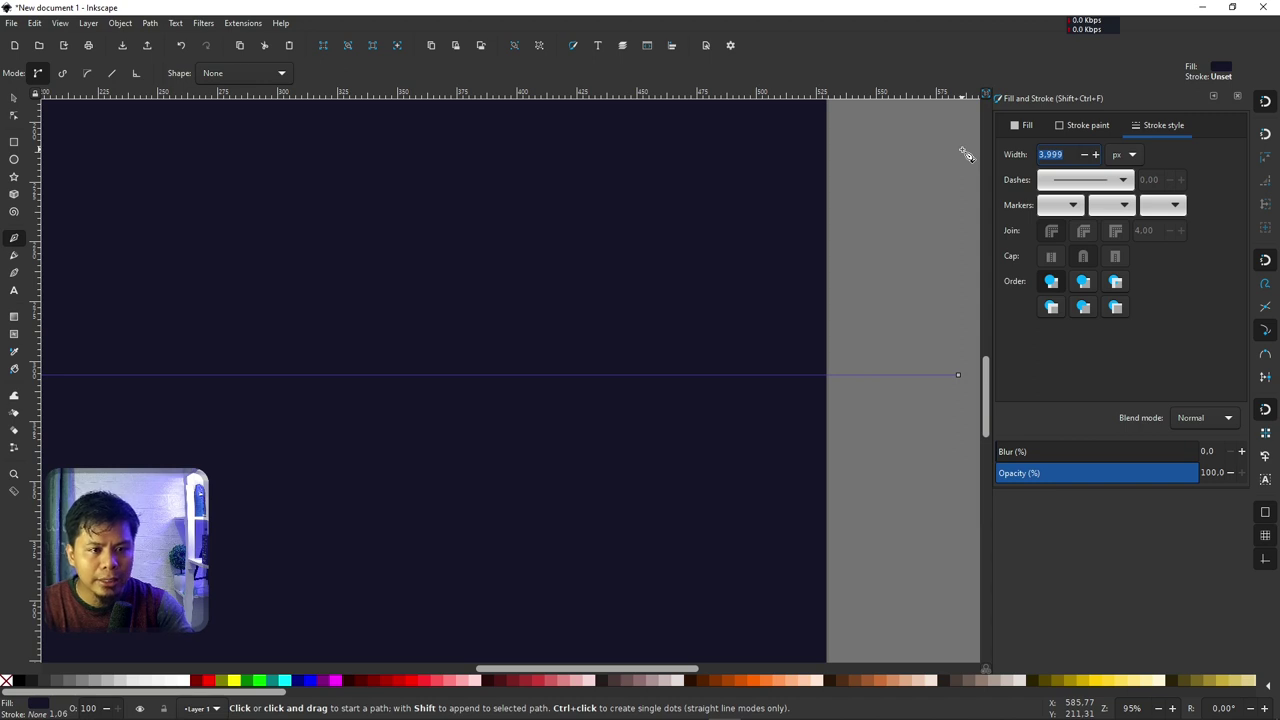
text(5)
key(Return)
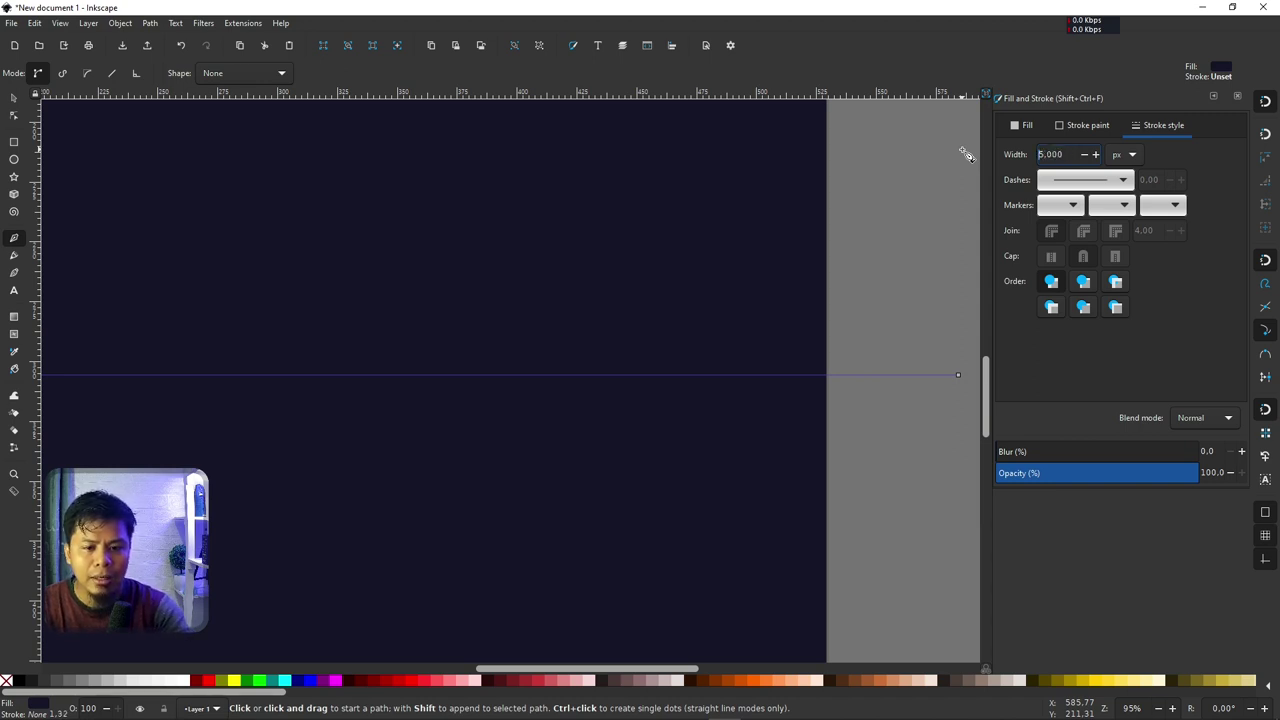
Give the line a flat cyan stroke.
click(1092, 128)
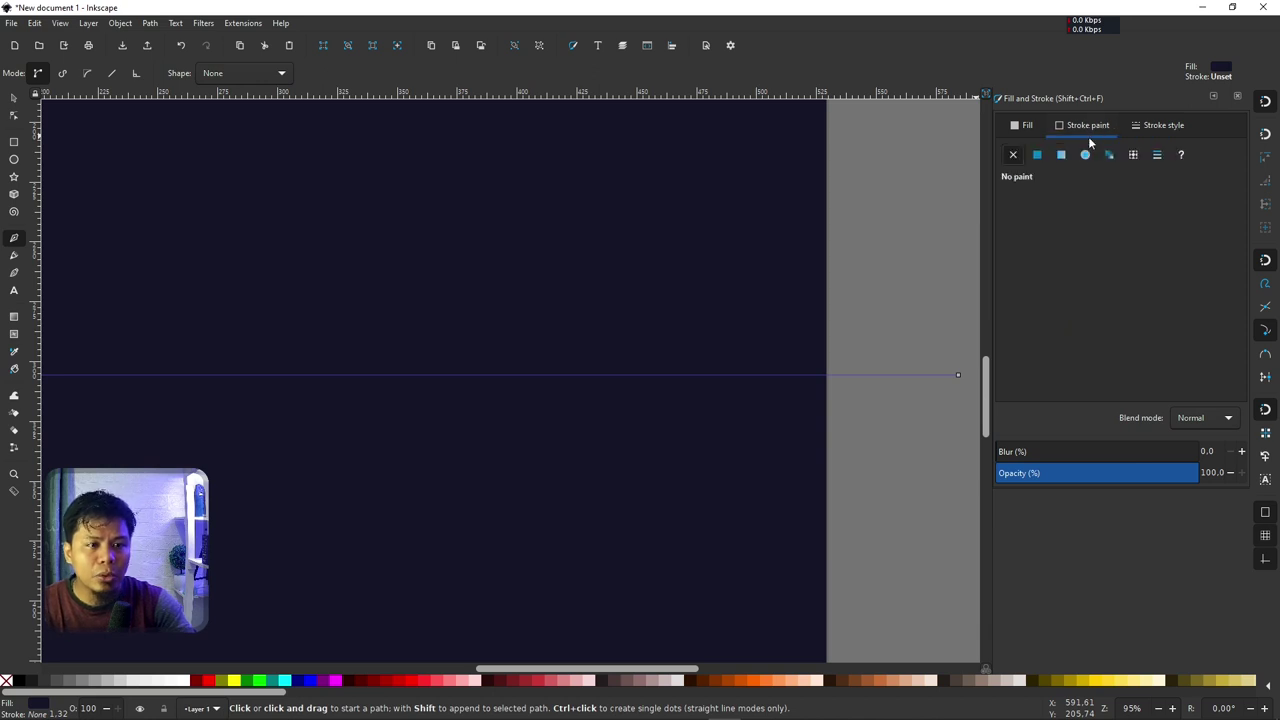
click(1037, 155)
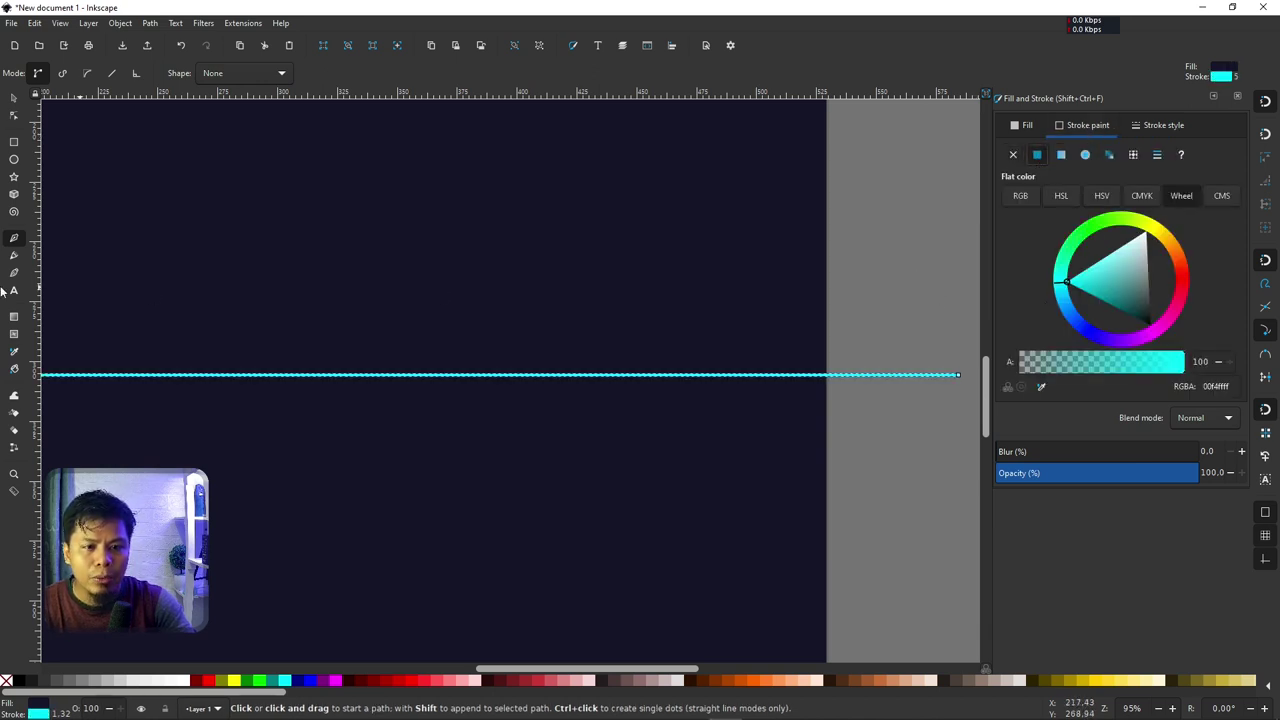
click(13, 97)
click(935, 250)
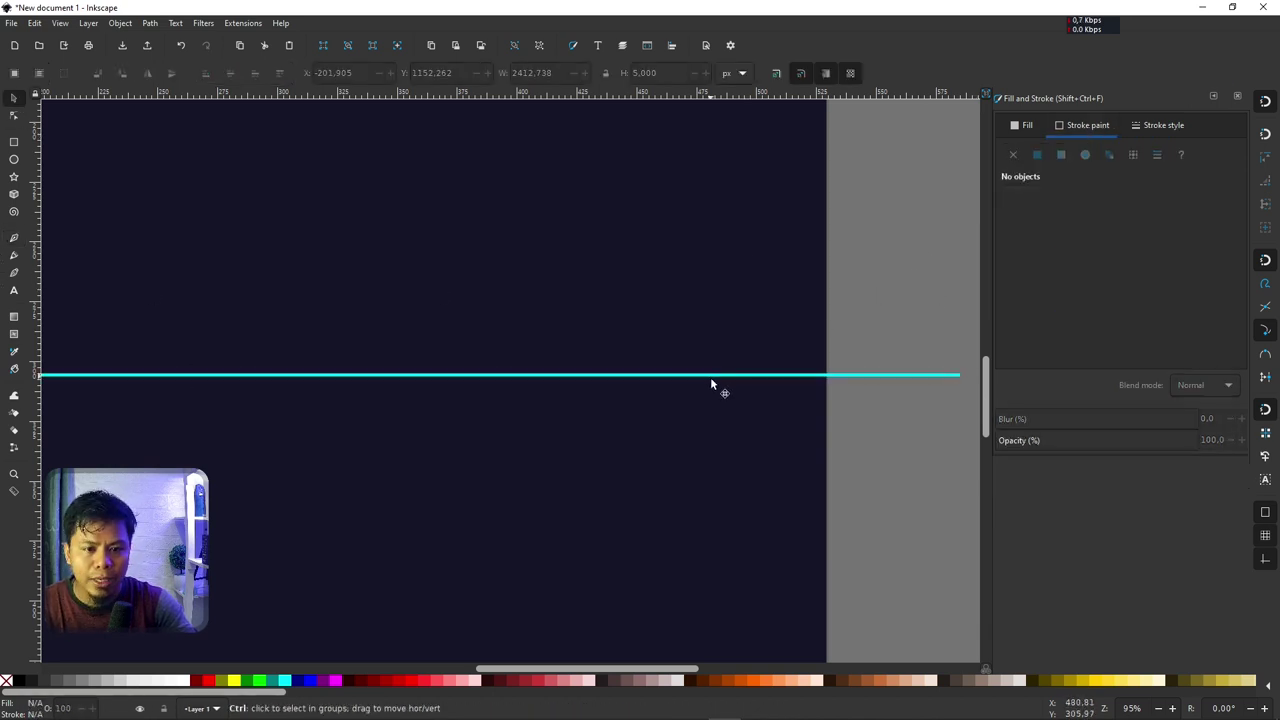
scroll(710, 380, down, 4)
scroll(705, 388, up, 2)
Reduce the cyan line's stroke width to 3 px.
click(724, 380)
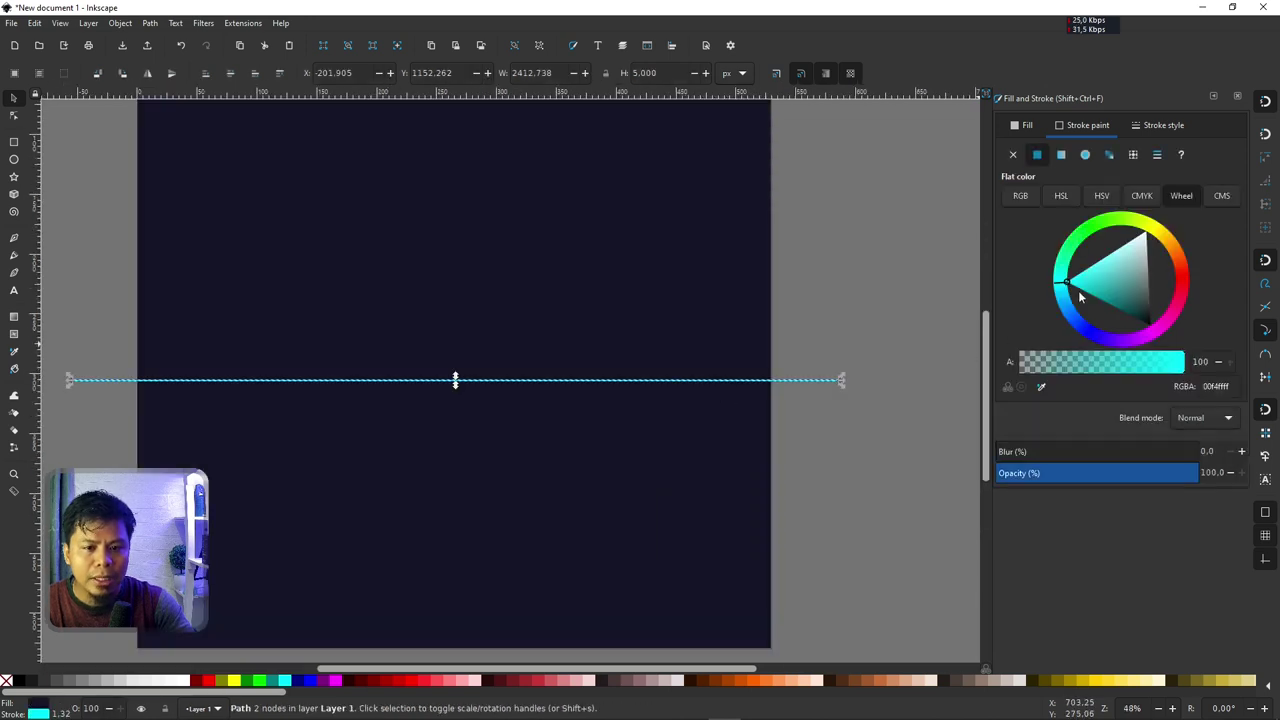
click(1150, 126)
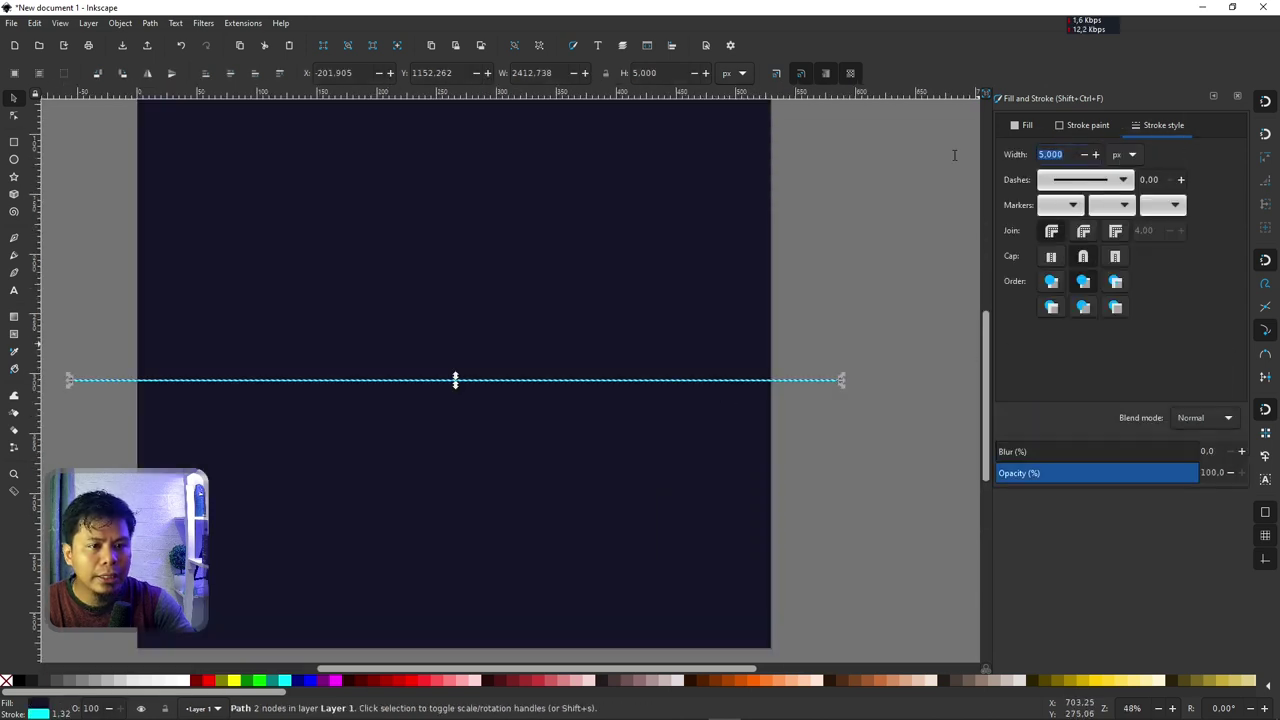
text(3)
key(Return)
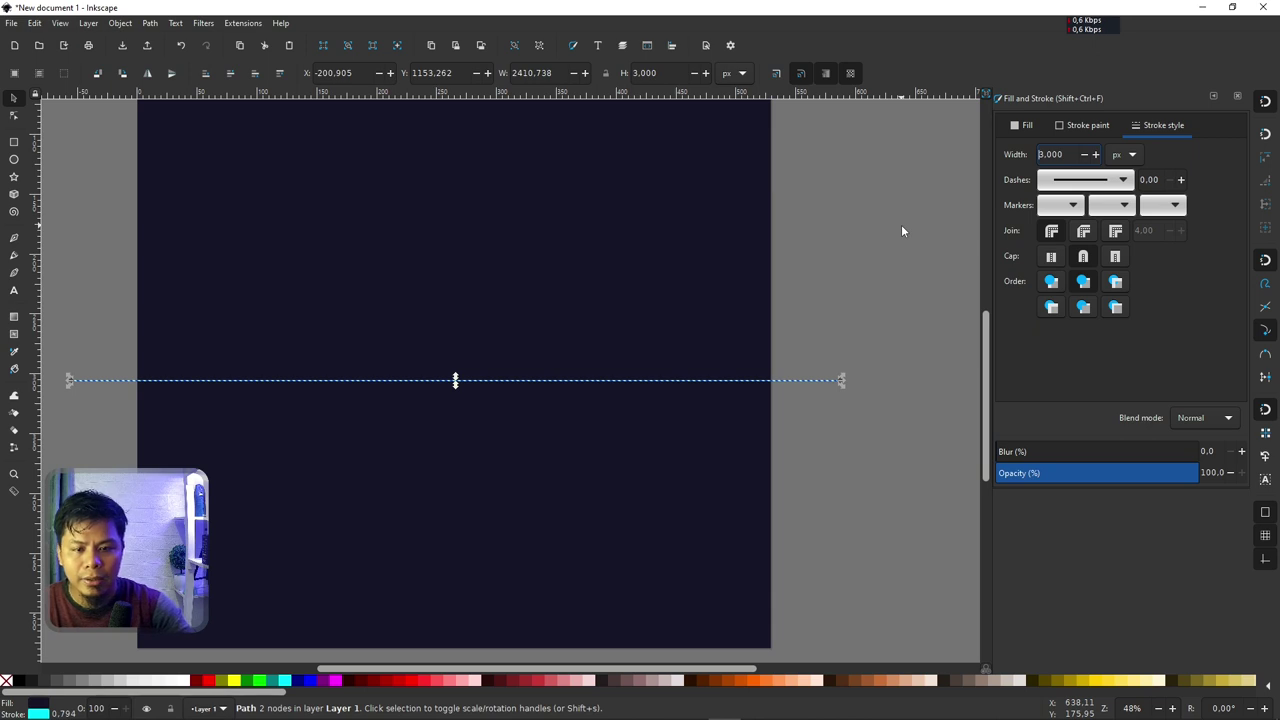
click(866, 275)
scroll(871, 280, down, 2)
scroll(873, 299, up, 1)
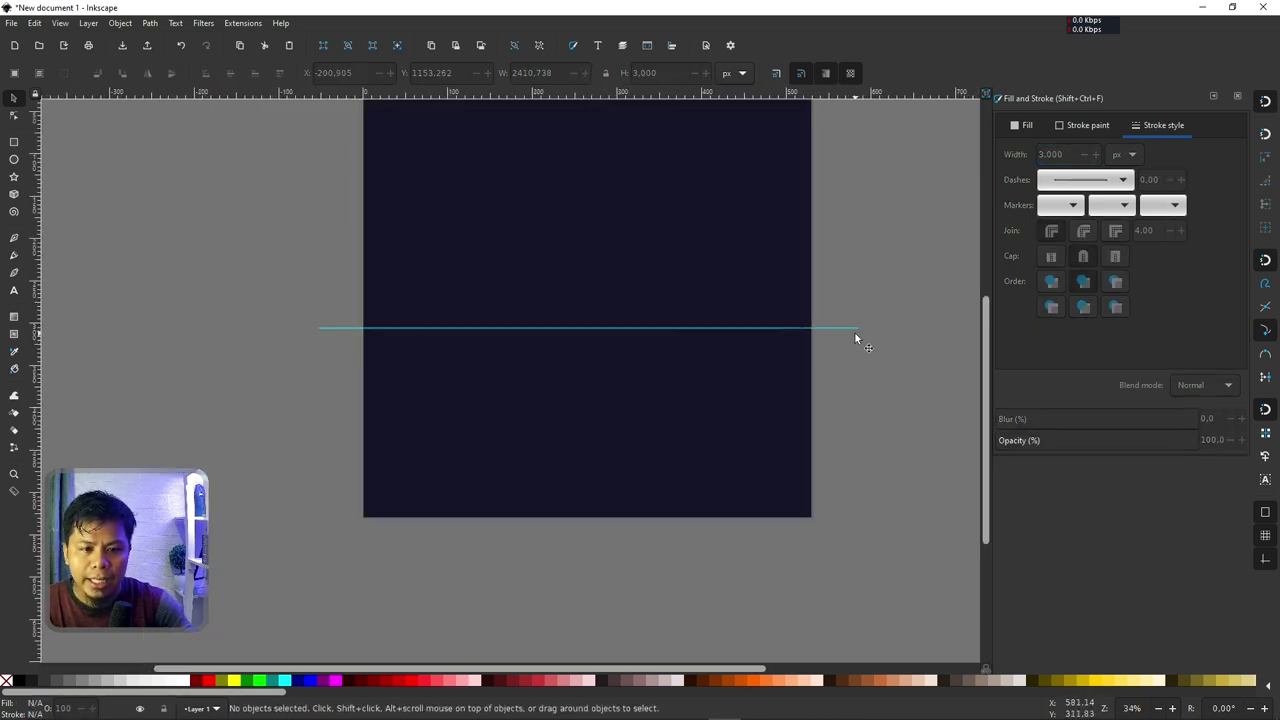
Duplicate the cyan line, move the copy just below the navy square, and select both lines.
click(849, 329)
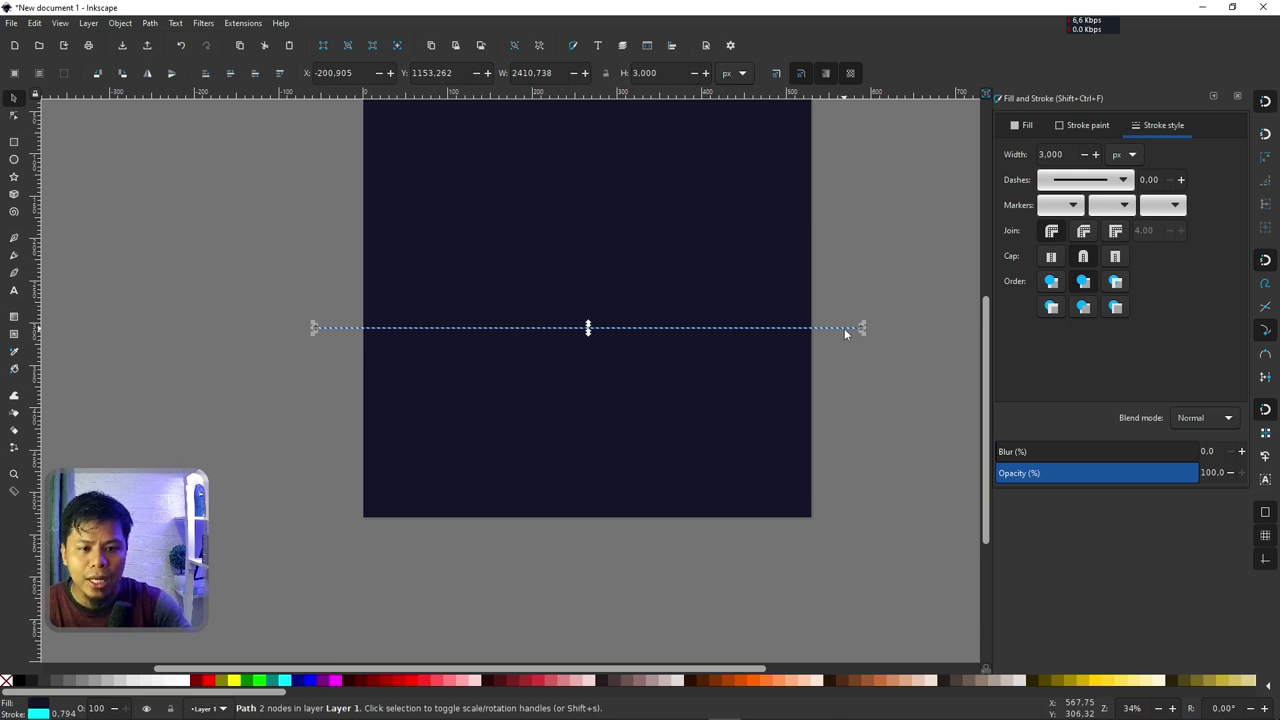
right_click(845, 330)
click(905, 410)
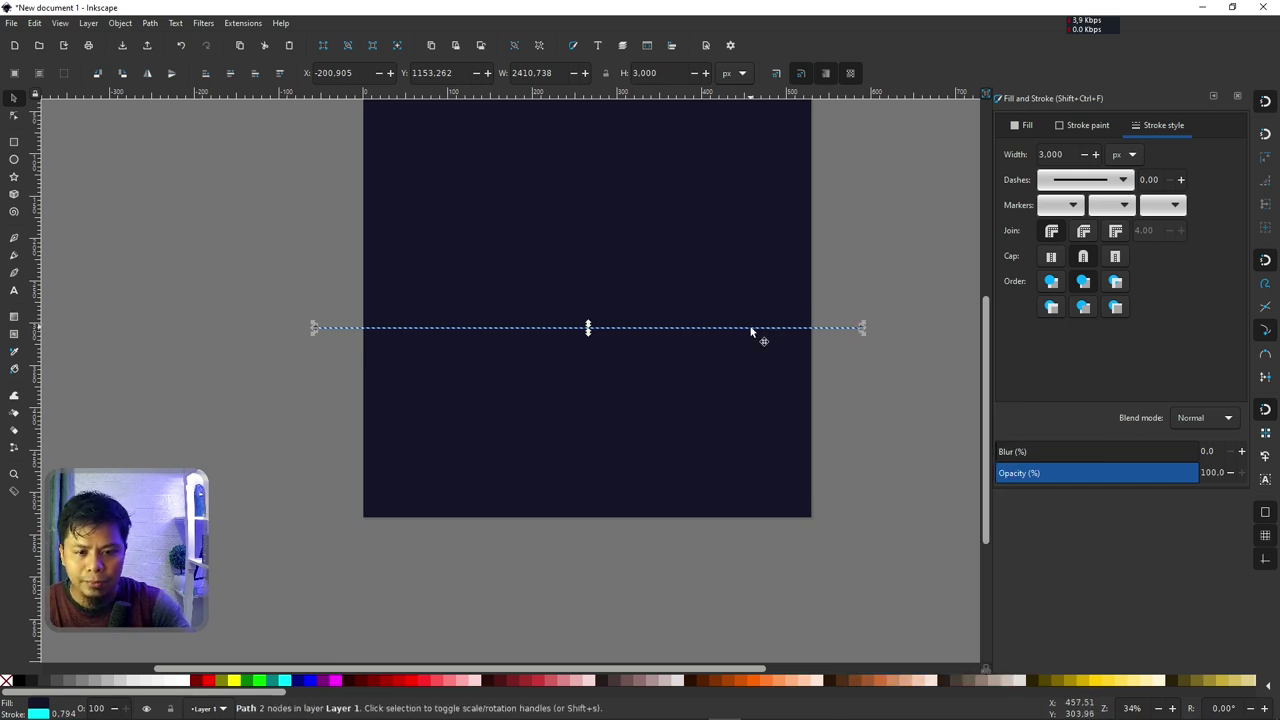
drag(751, 329, 741, 519)
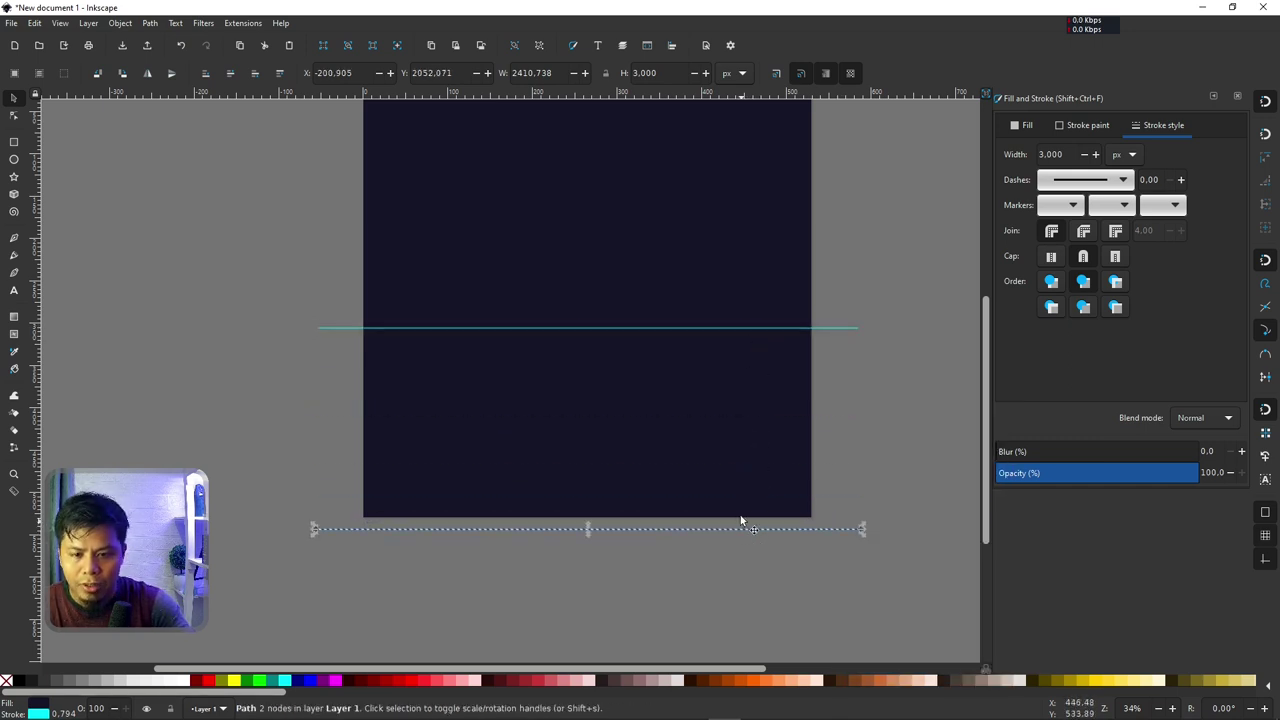
click(731, 329)
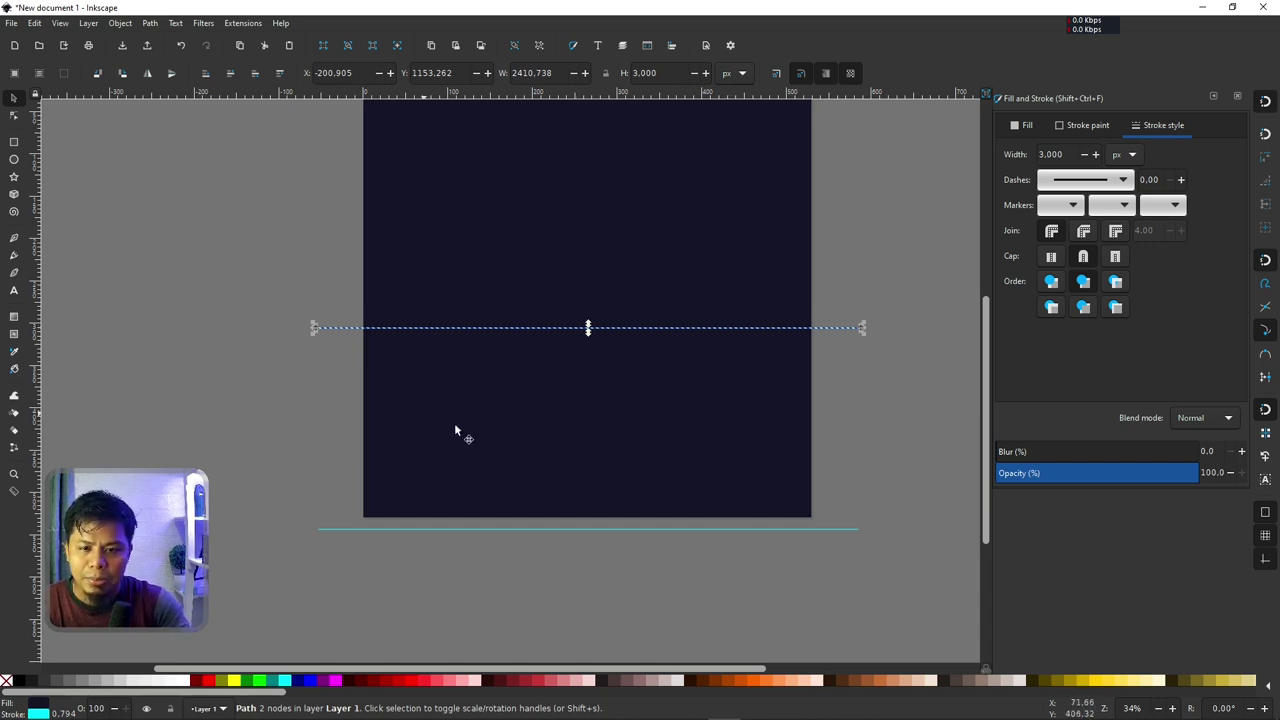
shift+click(645, 529)
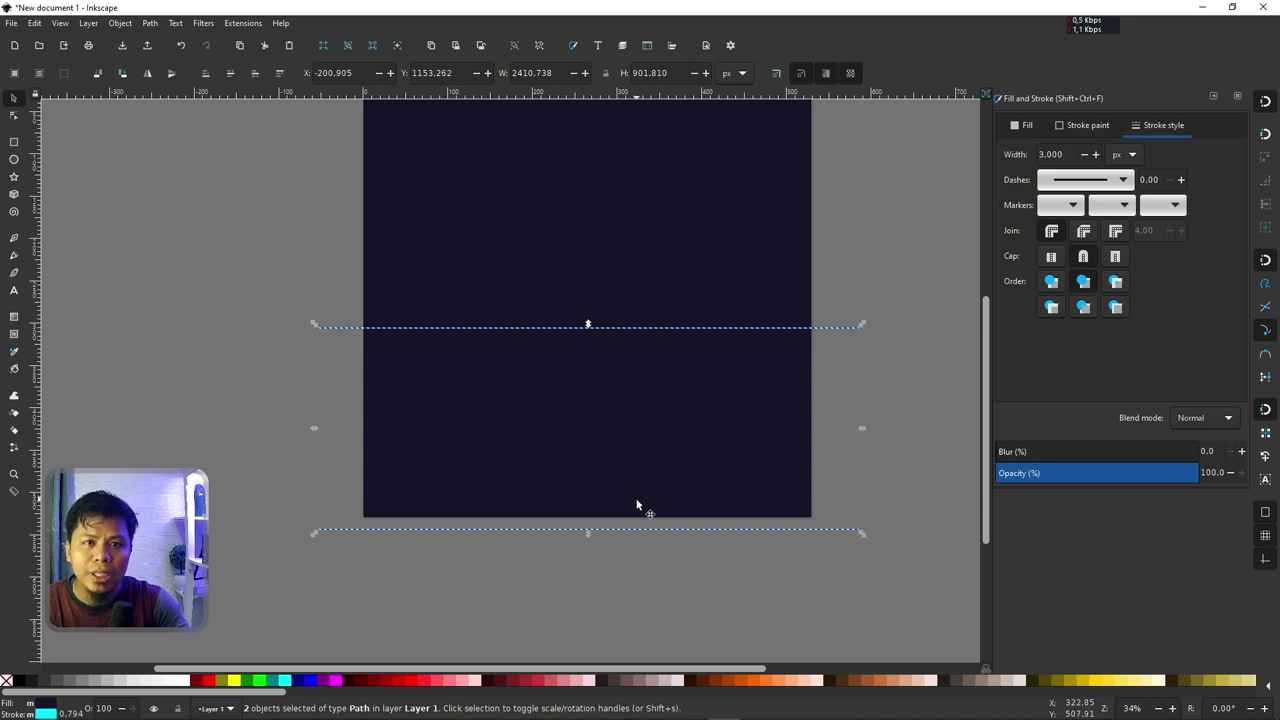
click(241, 23)
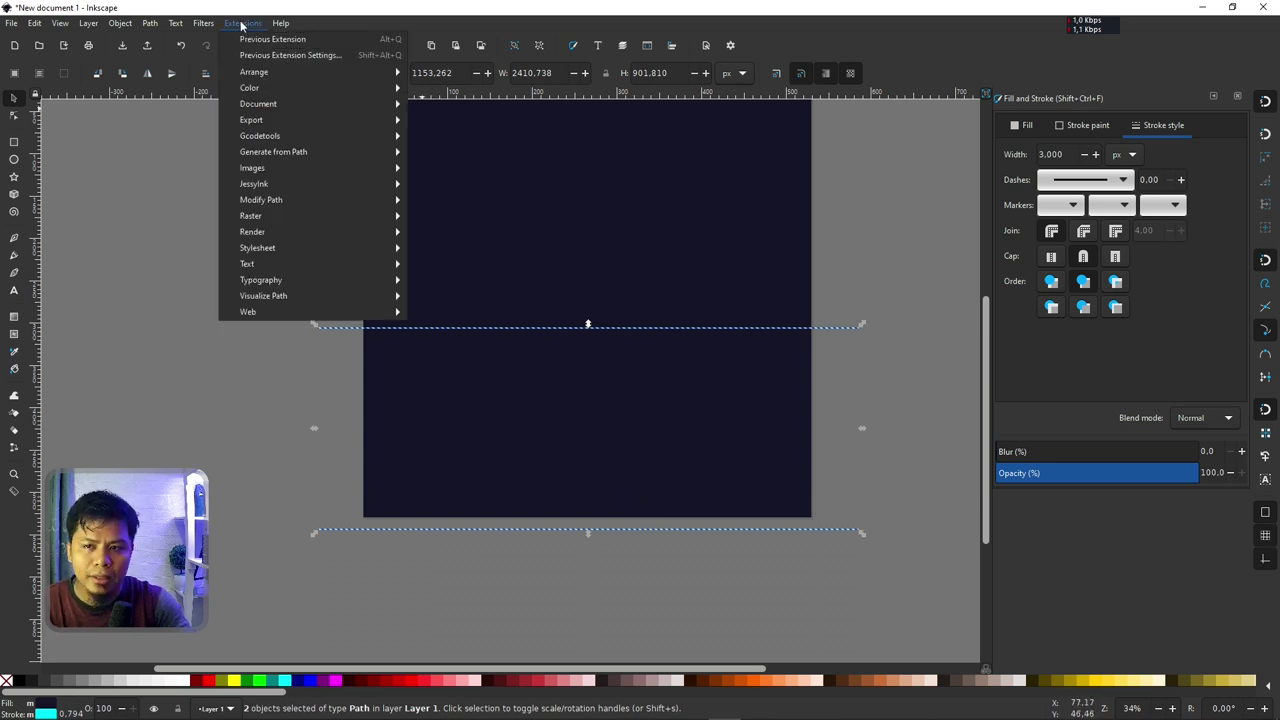
mouse_move(274, 152)
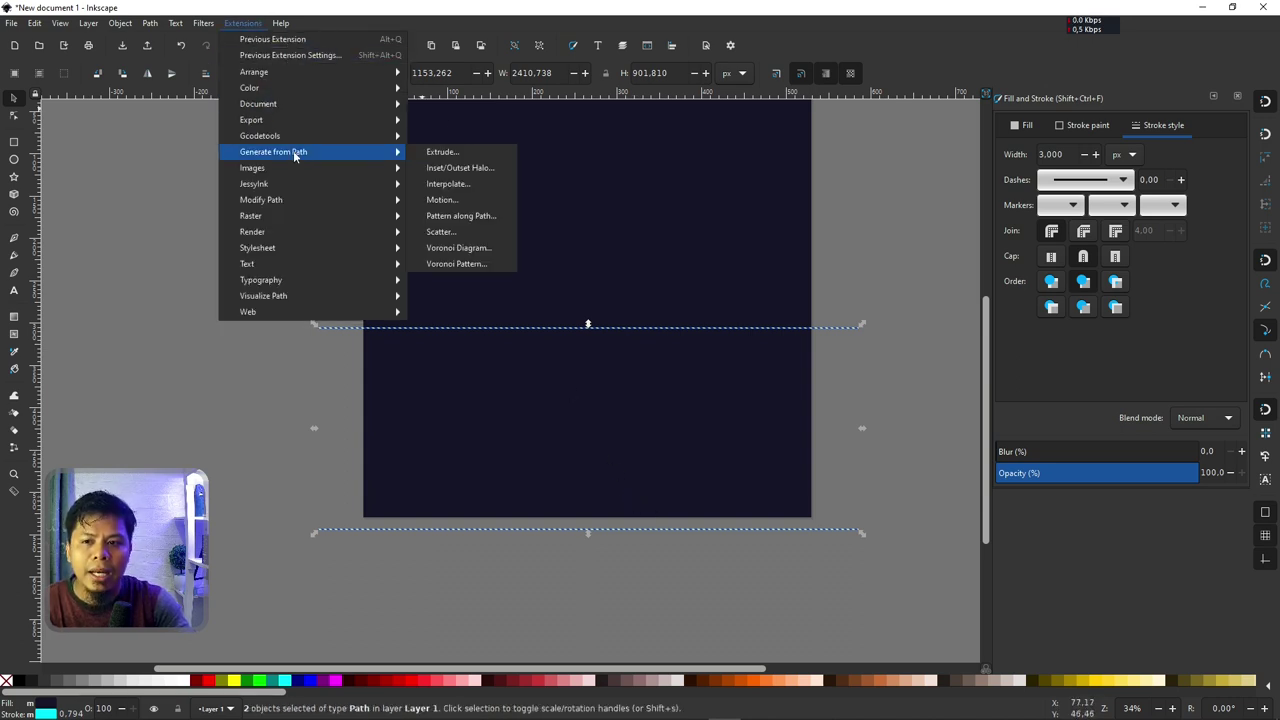
Open Extensions > Generate from Path > Interpolate and move its dialog off the lines.
click(445, 185)
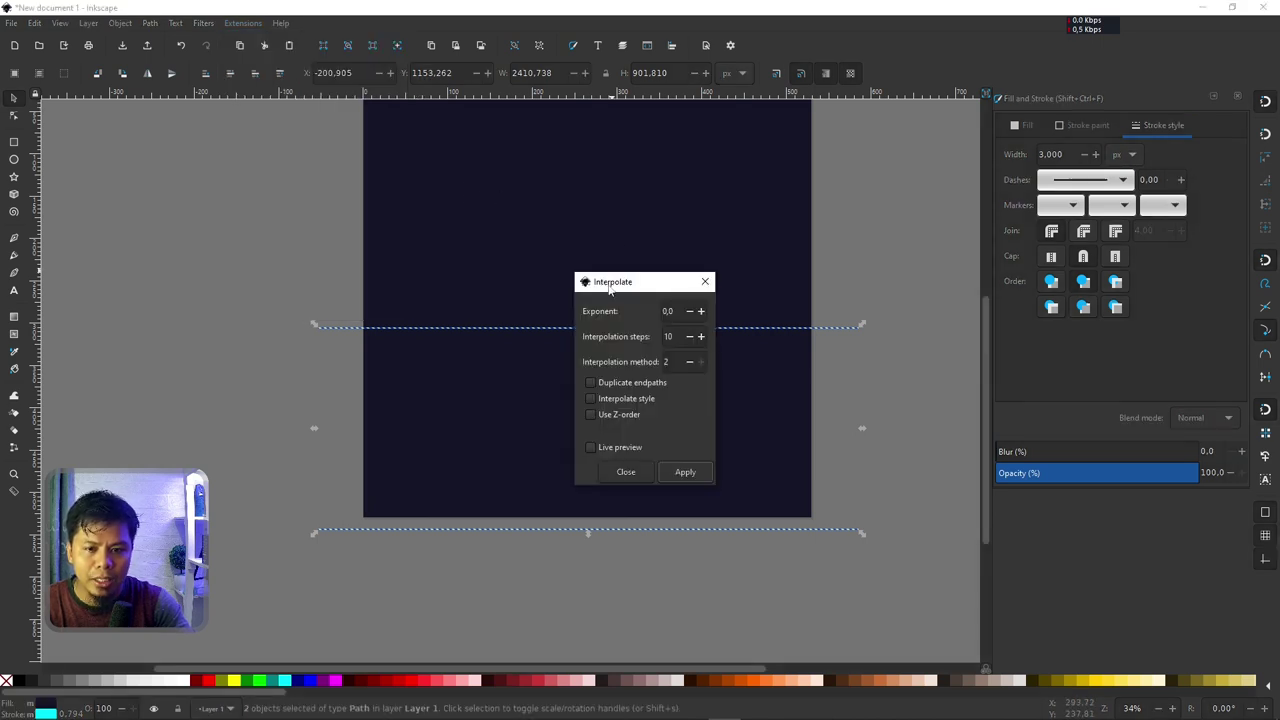
drag(612, 285, 796, 220)
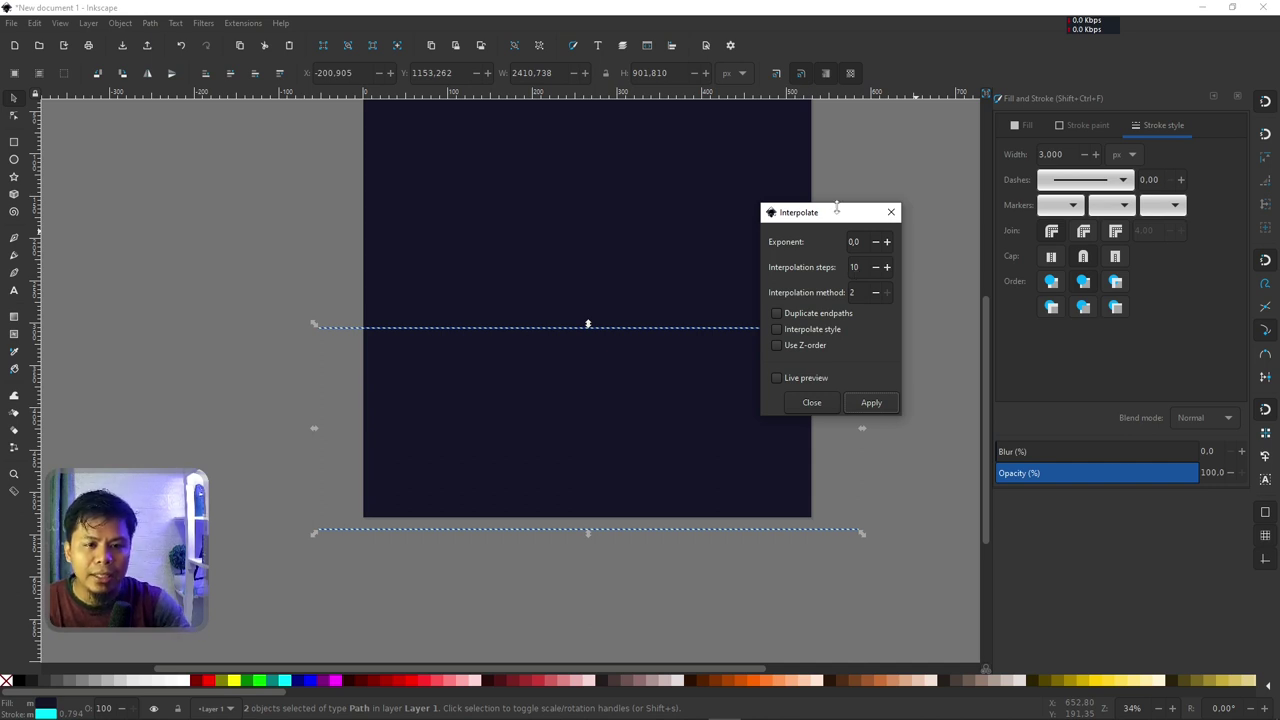
Set Interpolate to 20 steps with Live preview on, dismissing the script warning.
drag(836, 206, 882, 168)
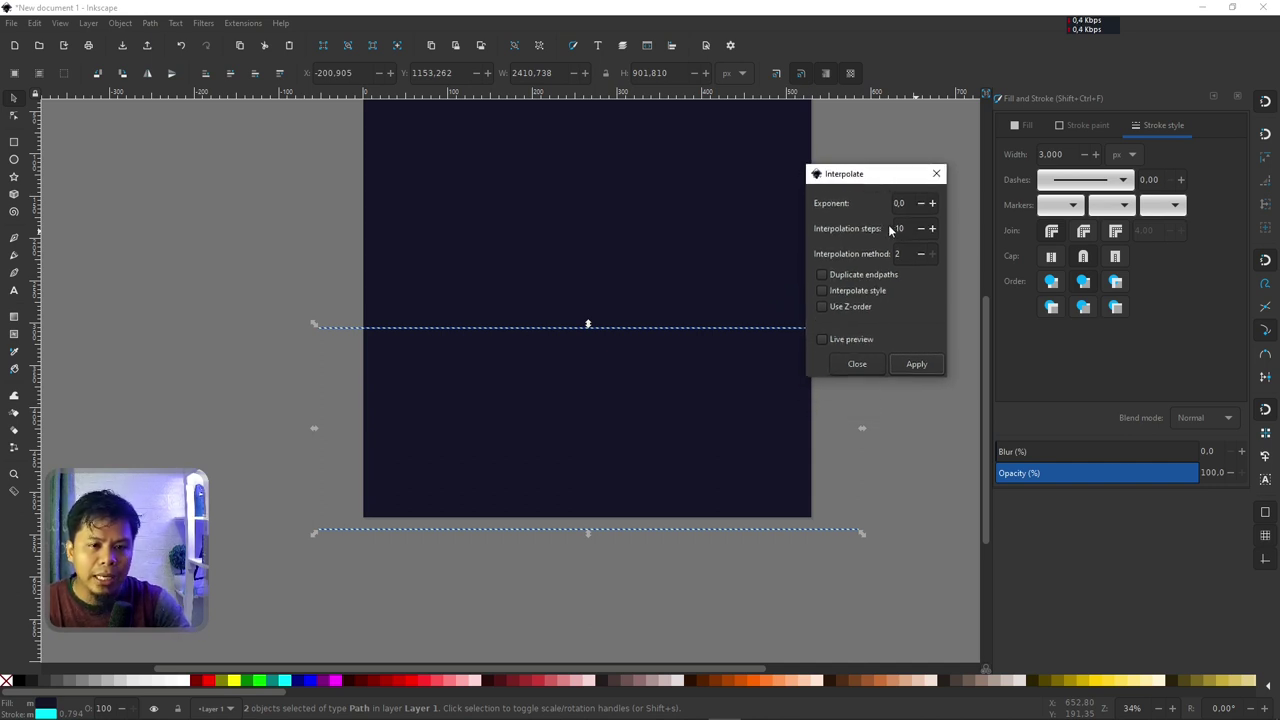
text(20)
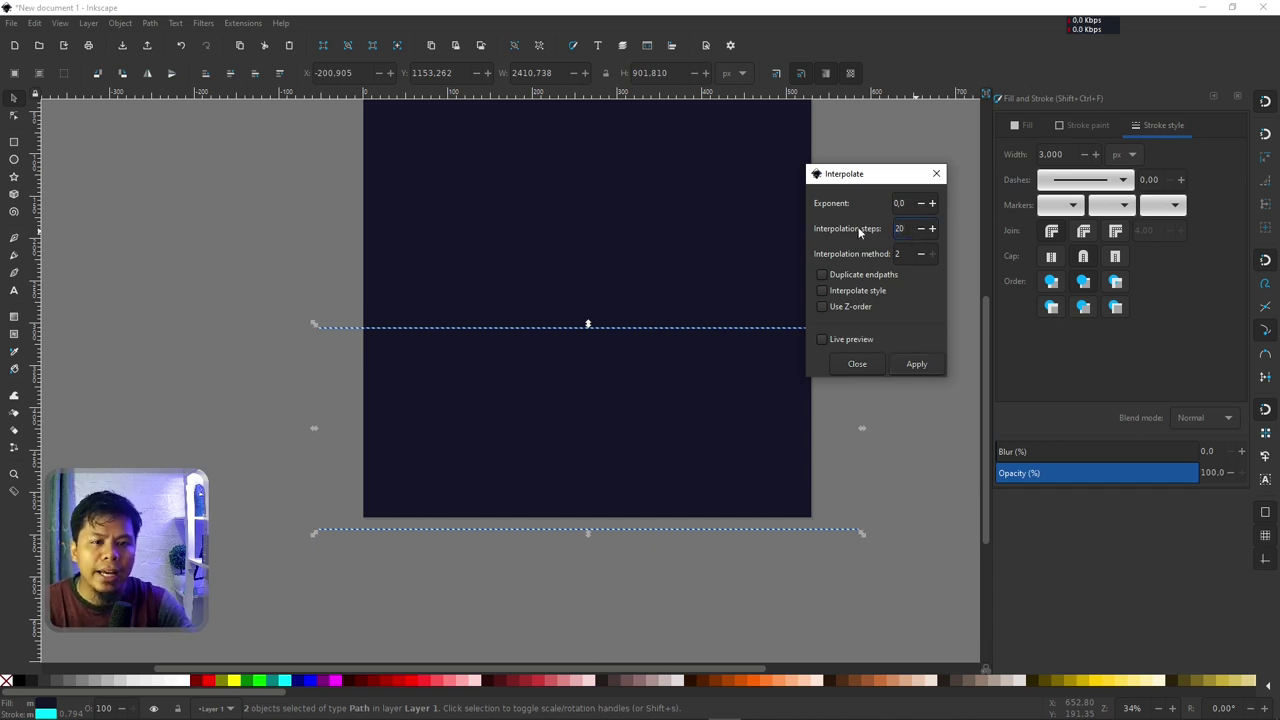
click(822, 340)
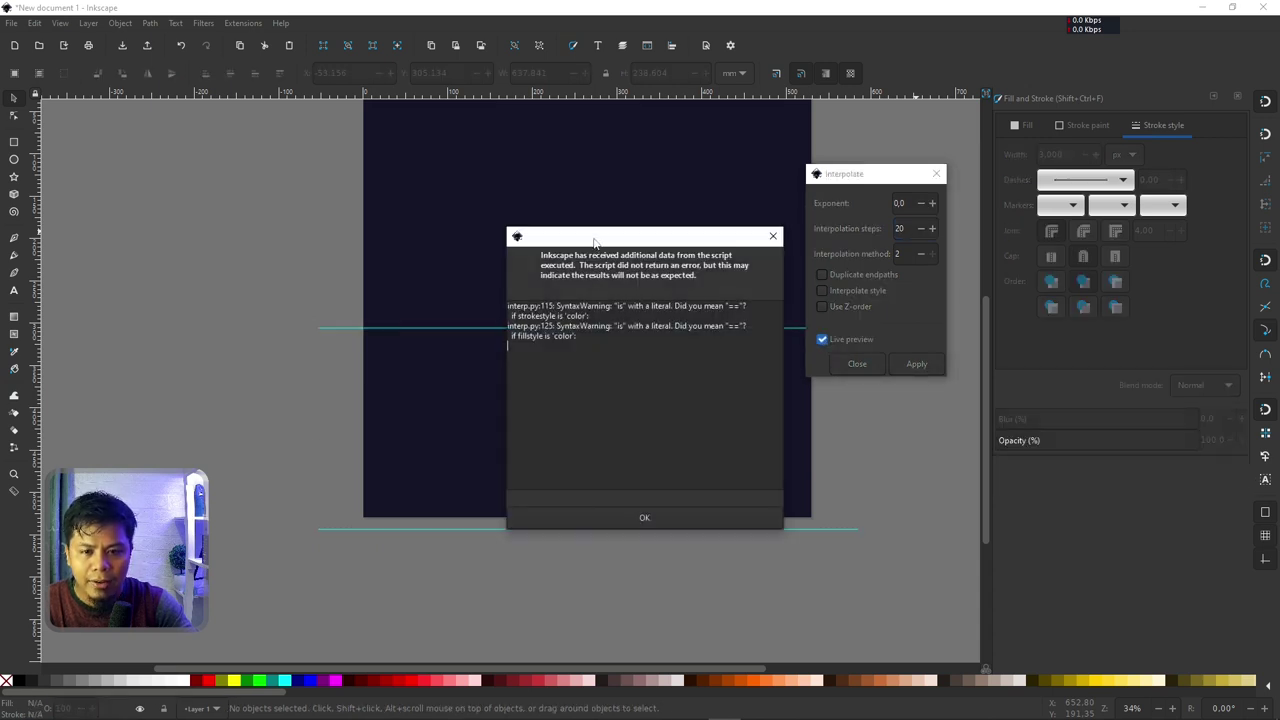
drag(597, 240, 720, 177)
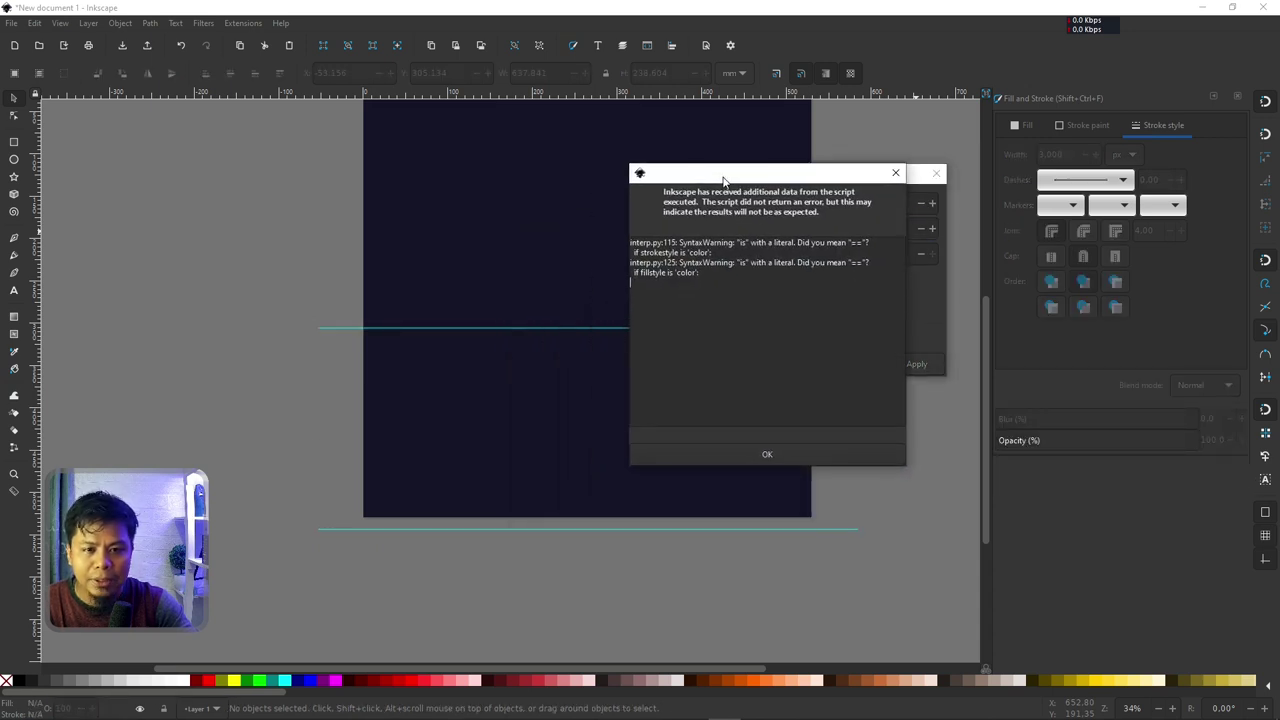
click(767, 455)
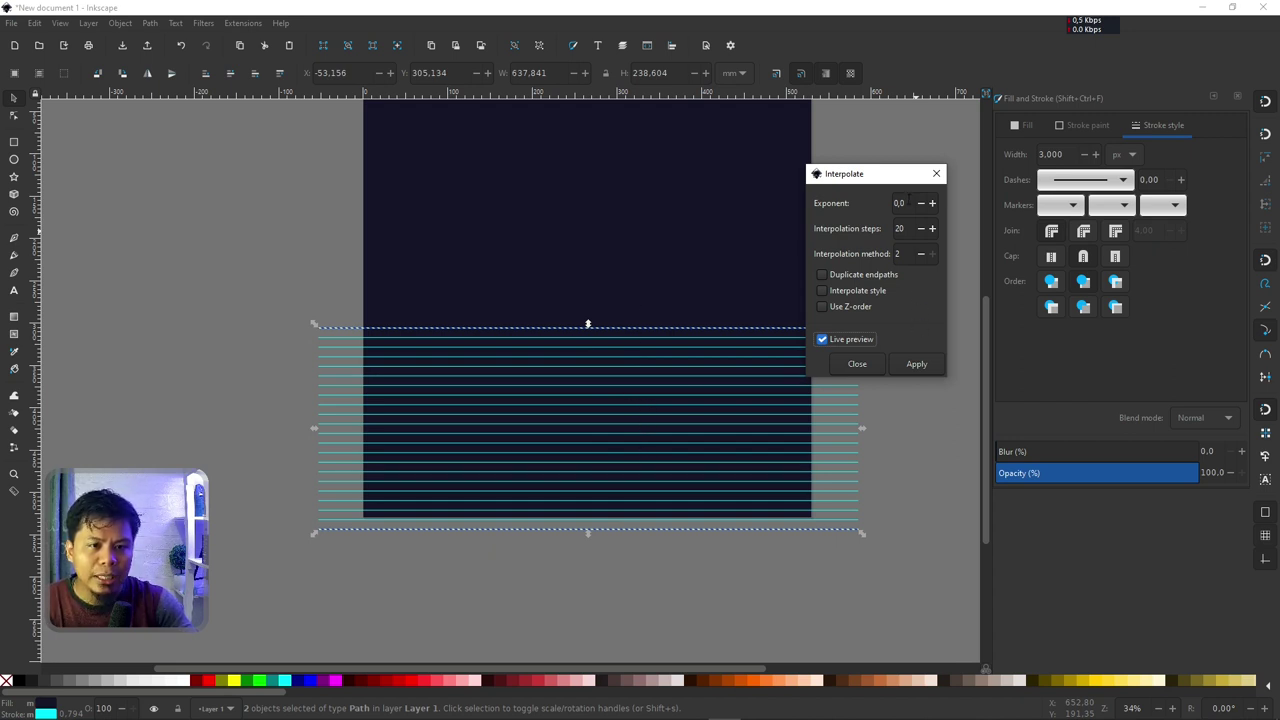
Change the interpolation exponent to 3, refresh the preview, and close the dialog keeping the lines.
double_click(899, 203)
text(3)
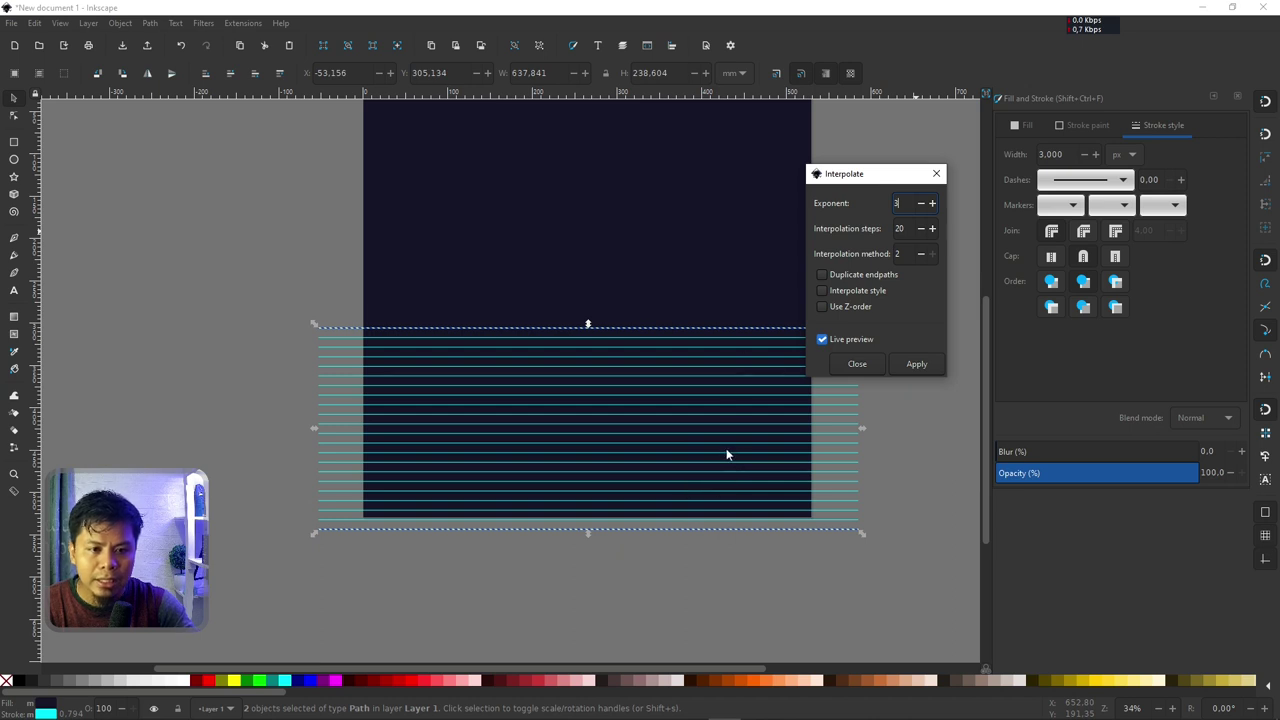
click(822, 340)
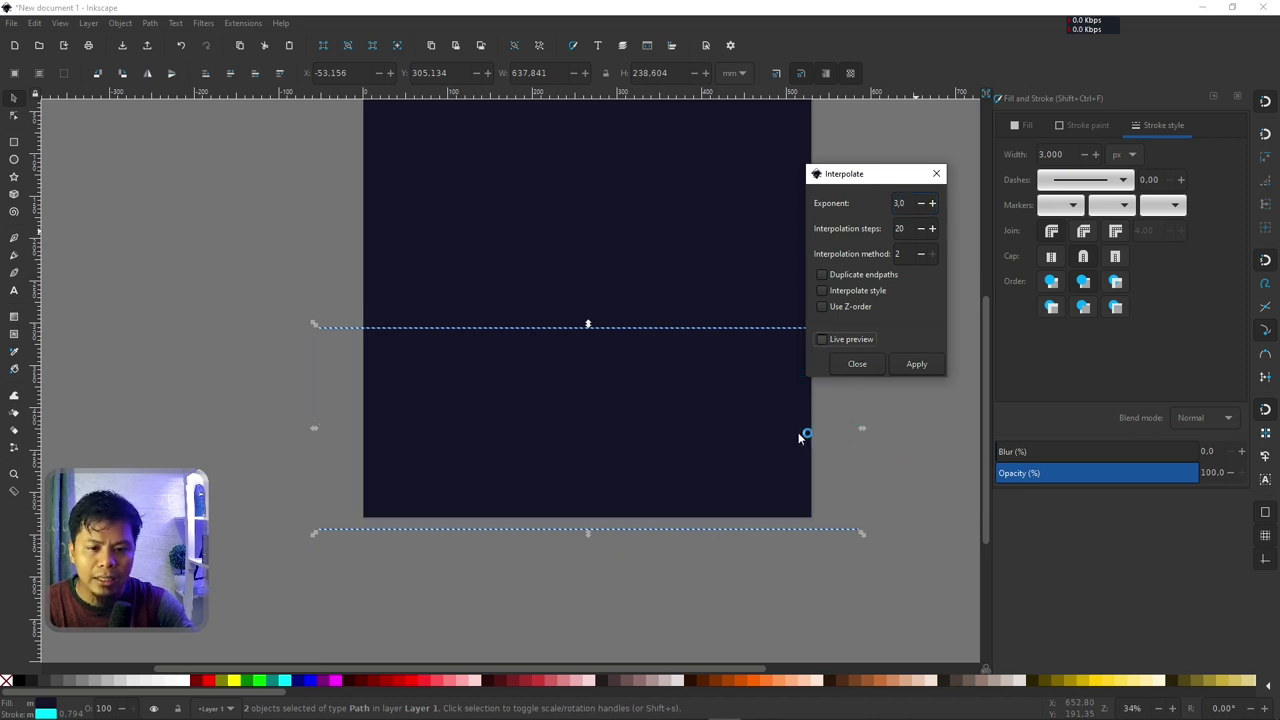
click(822, 339)
click(635, 518)
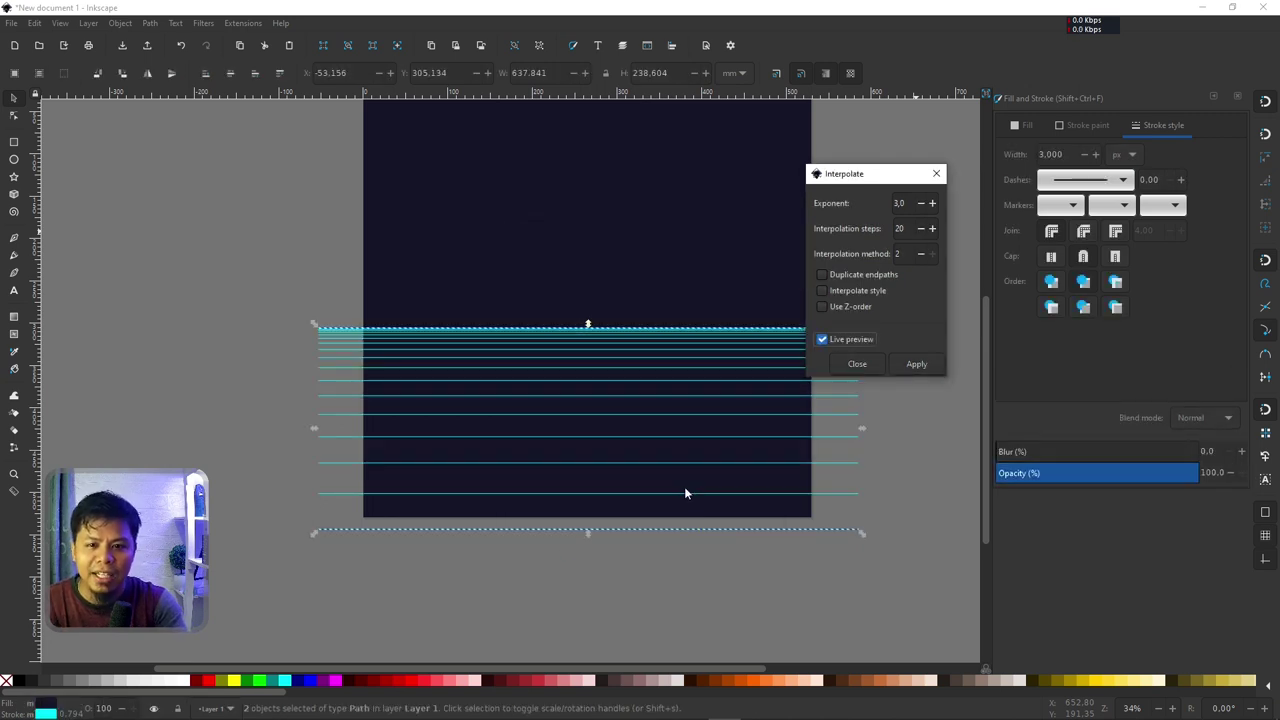
click(857, 364)
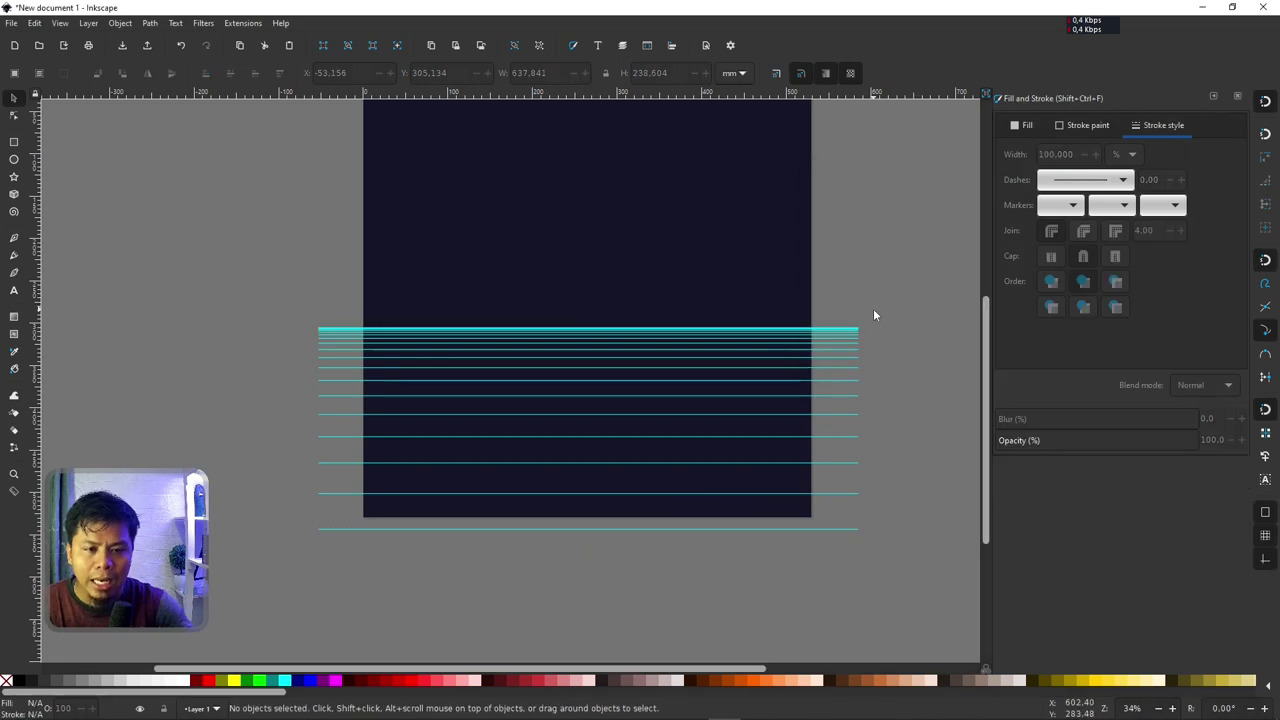
Select all the horizontal cyan lines and group them with Ctrl+G.
drag(929, 281, 266, 588)
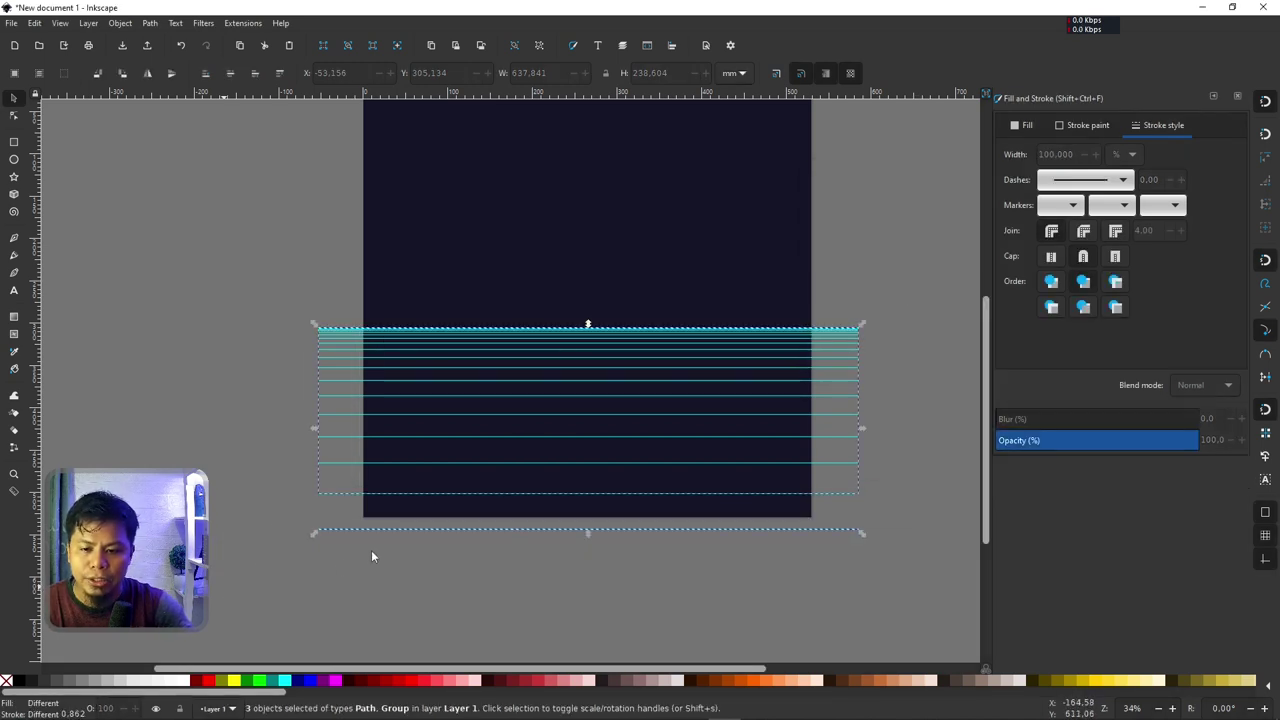
key(ctrl+g)
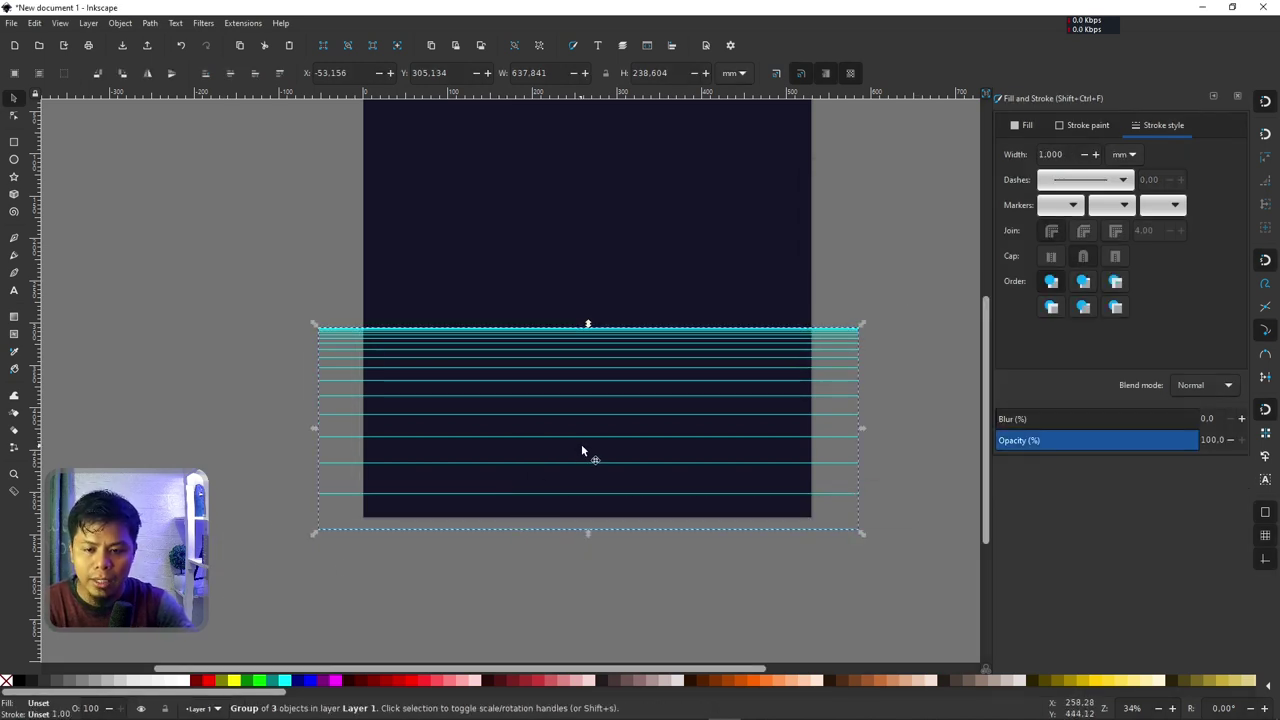
click(906, 264)
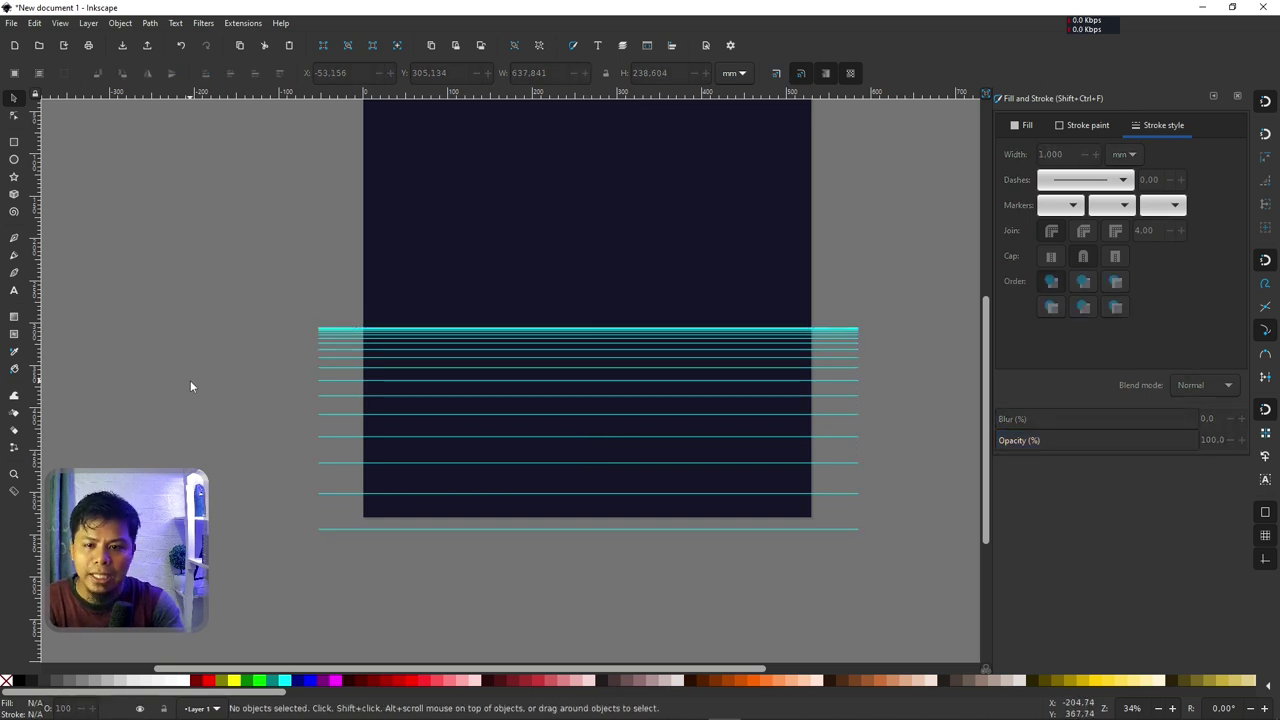
Draw a straight diagonal from the horizon line's left end down to the lower left.
click(15, 238)
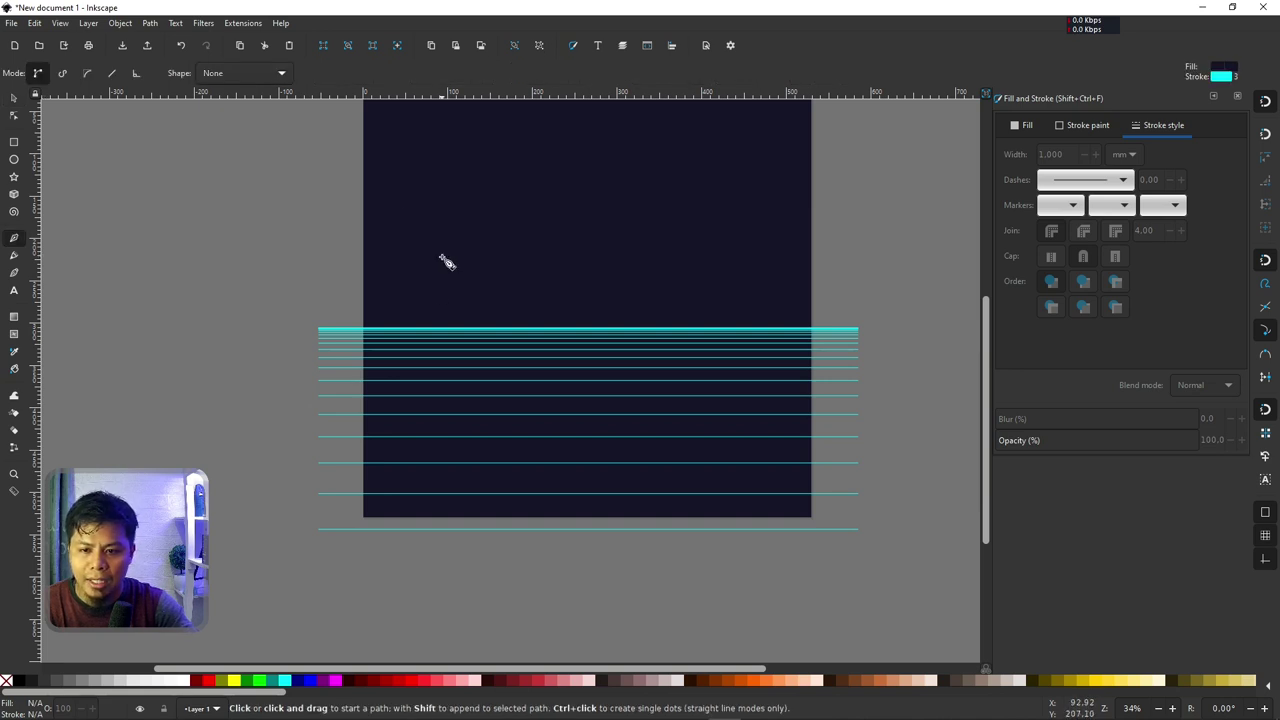
click(364, 328)
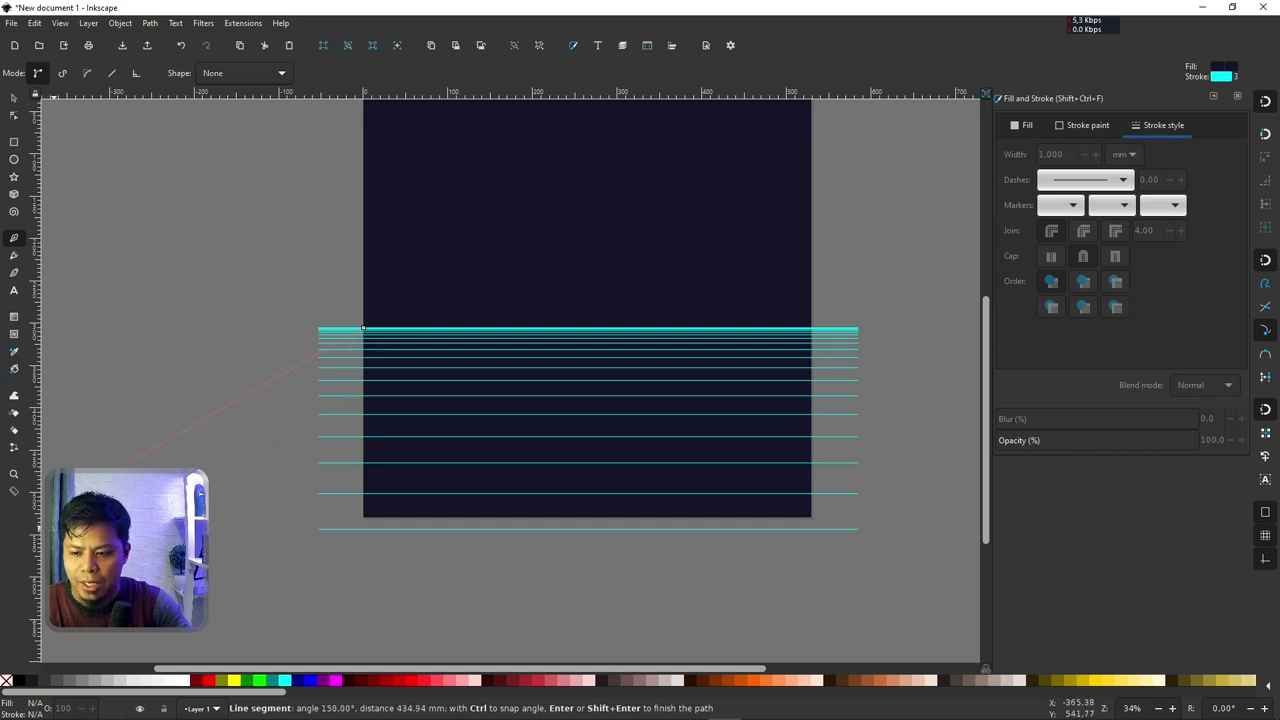
scroll(80, 540, left, 3)
scroll(80, 540, left, 1)
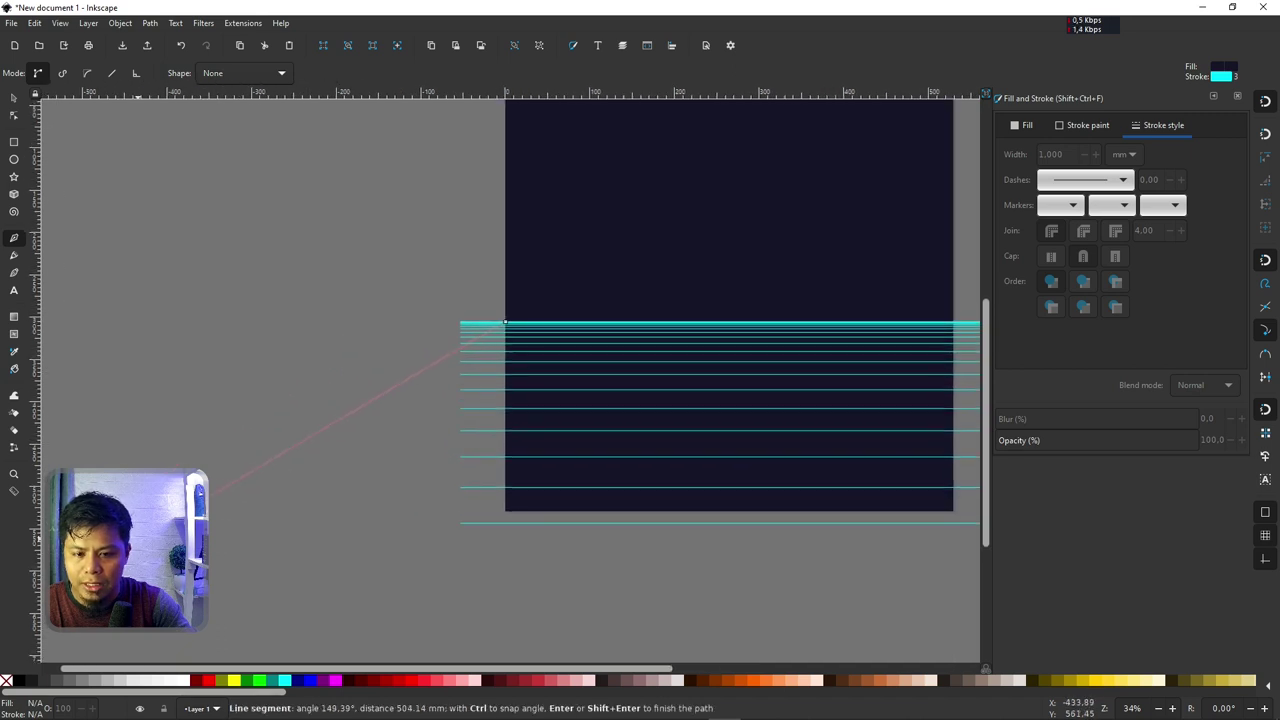
double_click(90, 560)
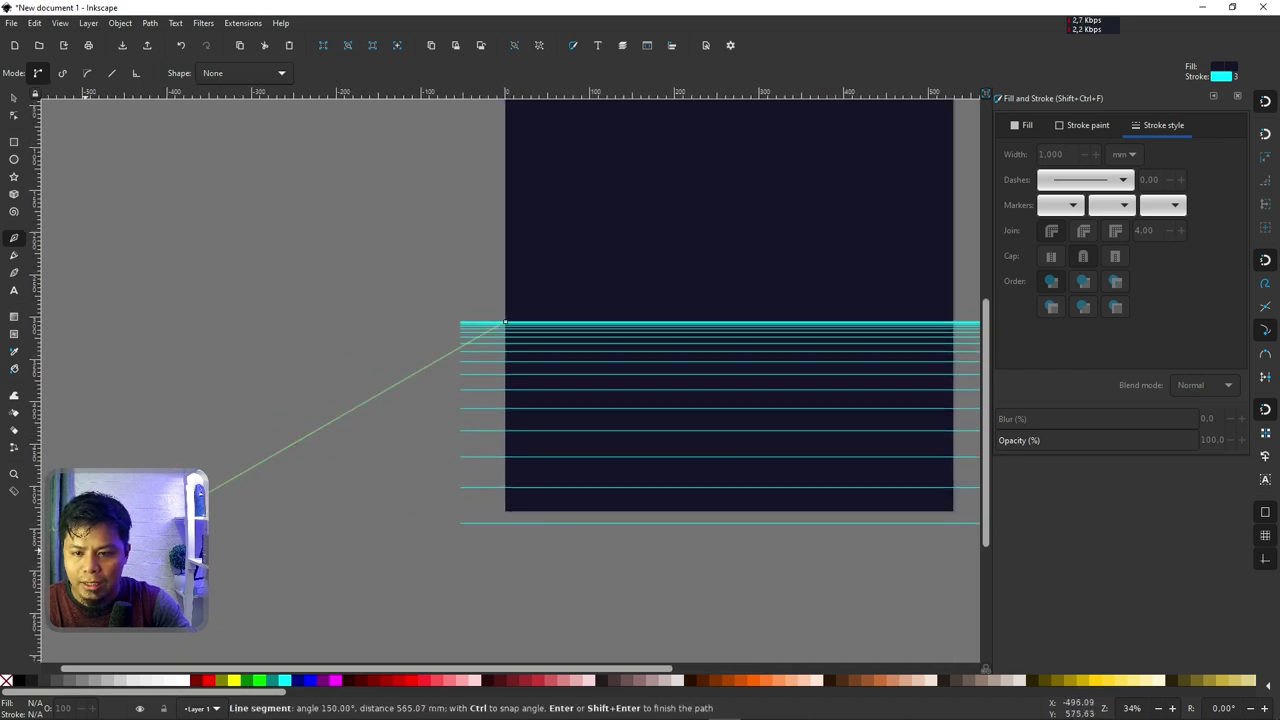
click(14, 98)
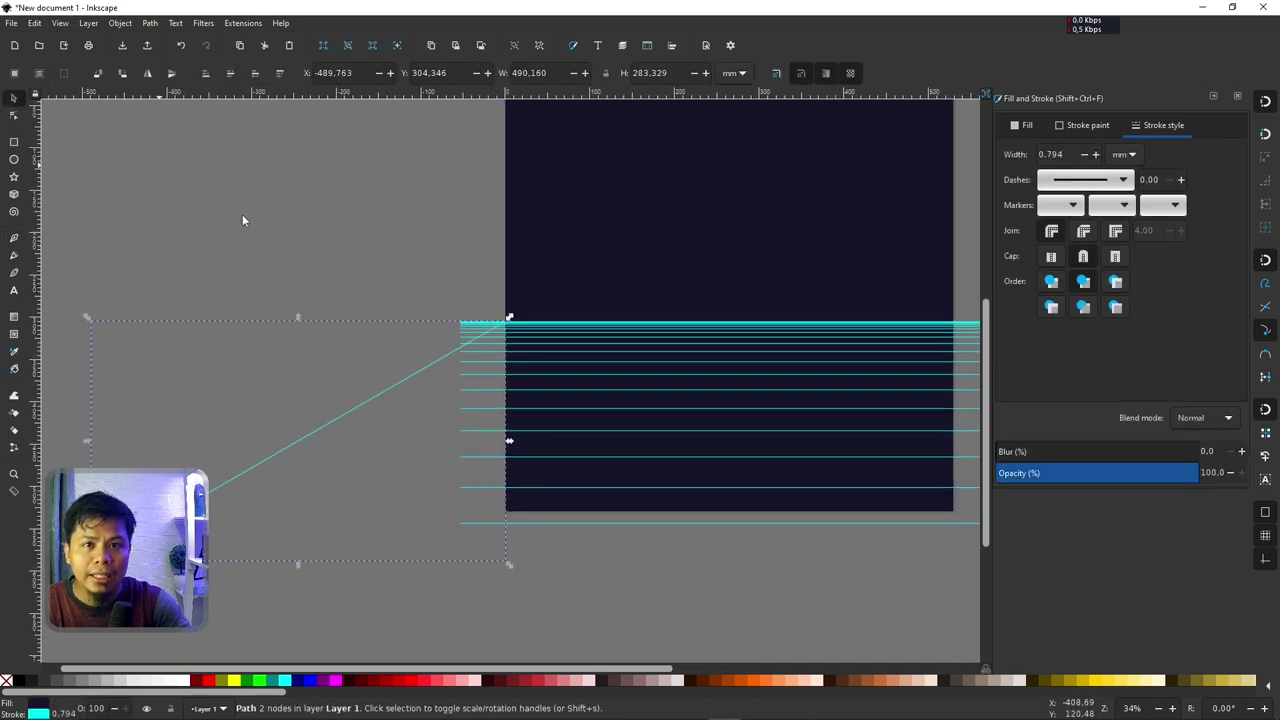
click(381, 387)
Duplicate the diagonal, flip it horizontally, and move it to the horizon's right end.
right_click(375, 398)
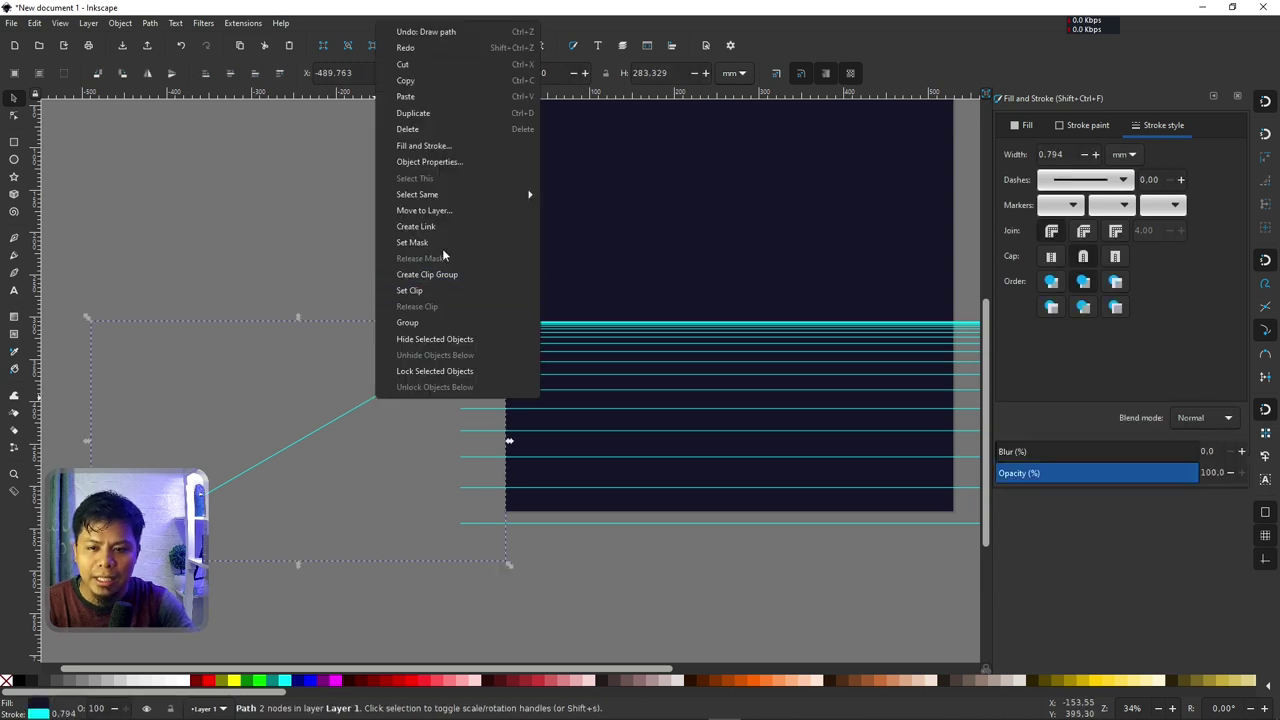
click(413, 113)
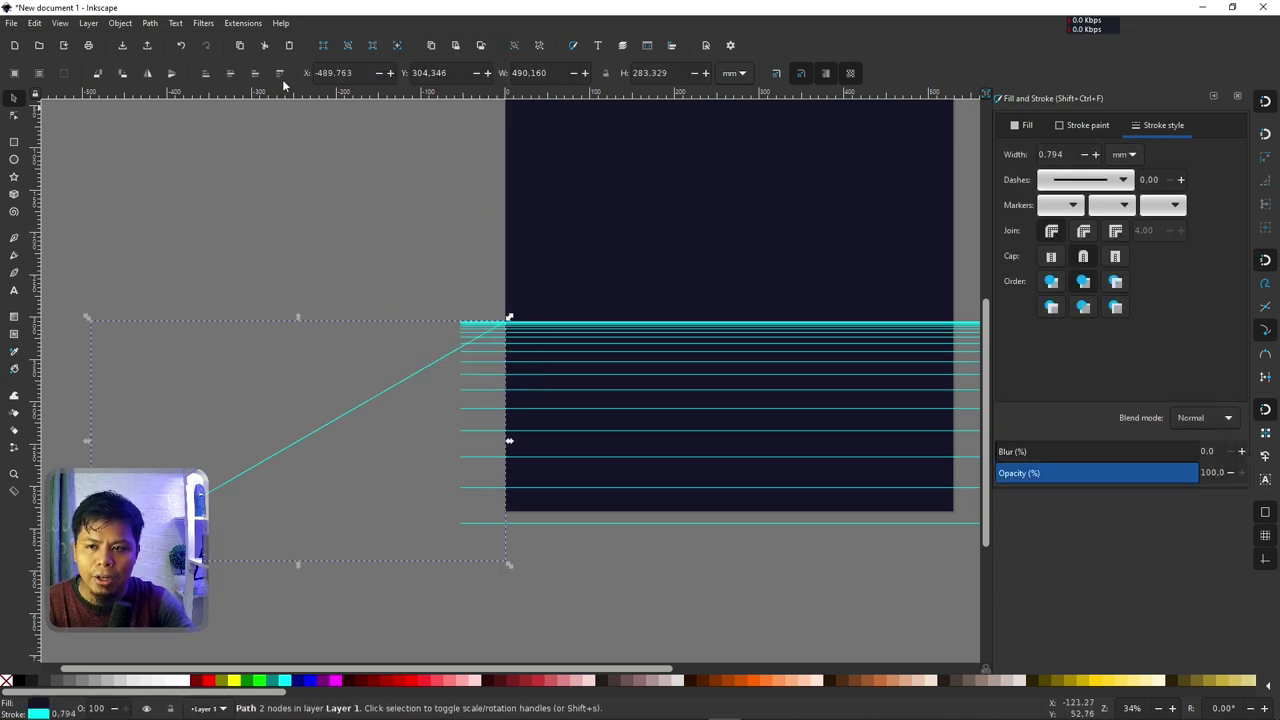
click(148, 73)
ctrl+scroll(311, 342, down, 2)
drag(278, 371, 699, 373)
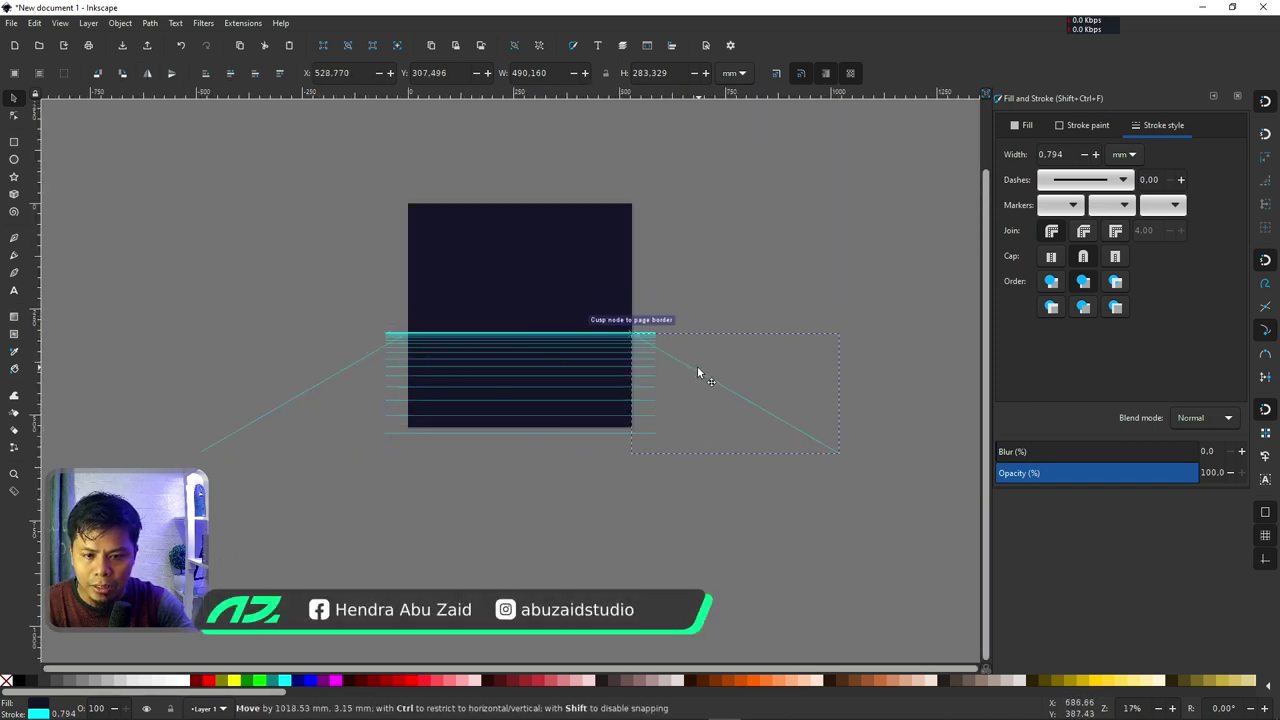
drag(698, 372, 698, 367)
ctrl+scroll(624, 345, up, 1)
ctrl+scroll(624, 345, up, 5)
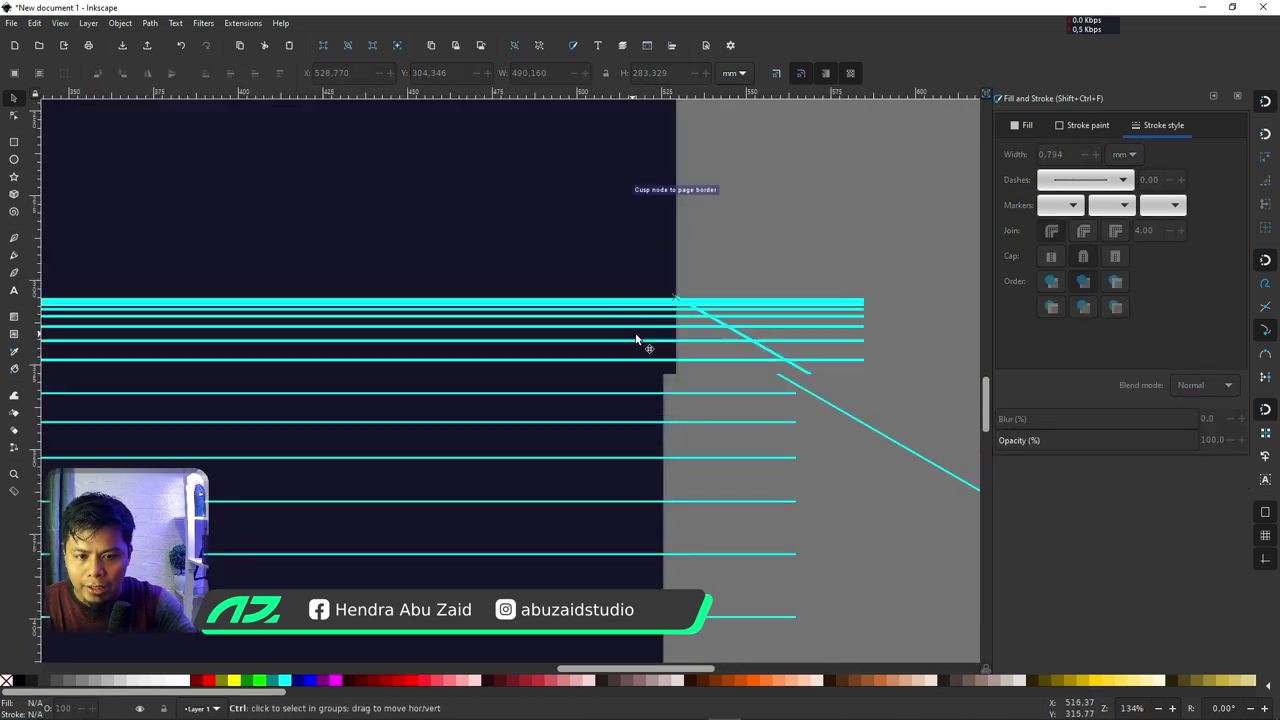
ctrl+scroll(660, 320, up, 1)
ctrl+scroll(803, 286, down, 2)
ctrl+scroll(736, 297, up, 1)
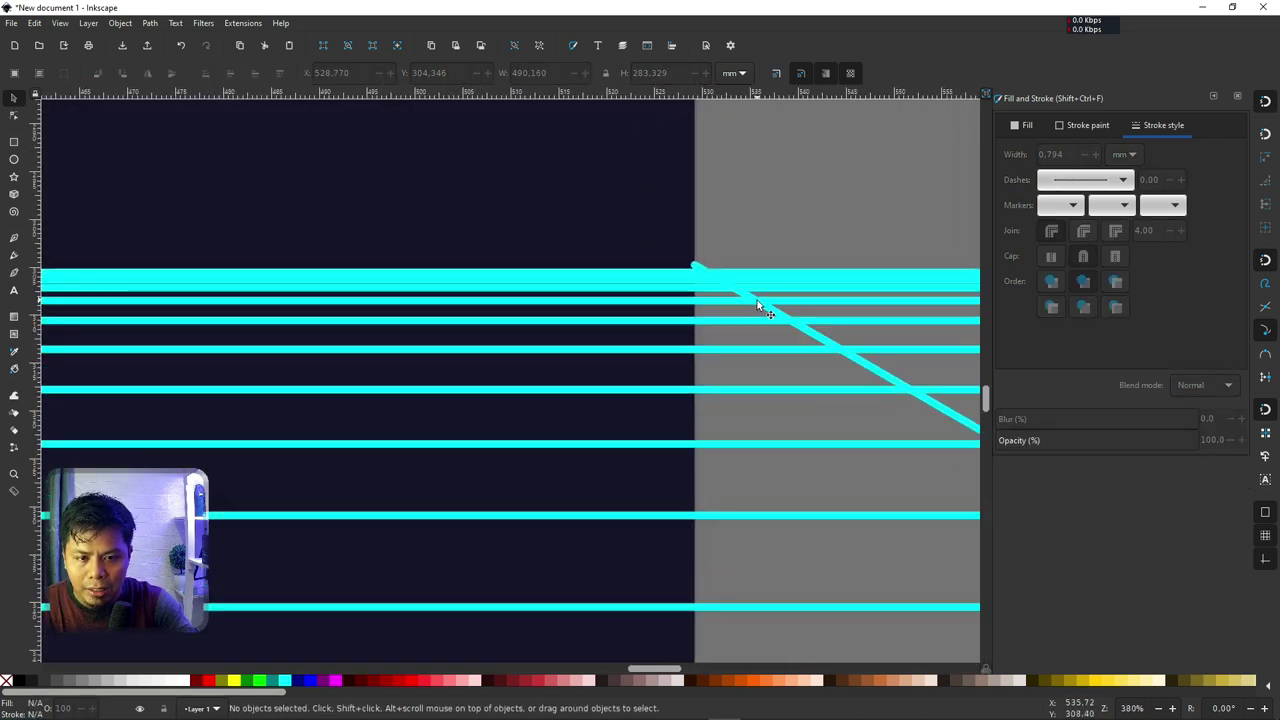
Align the top edges of the right diagonal, the horizontal line group and the left diagonal.
click(768, 273)
ctrl+scroll(782, 295, down, 2)
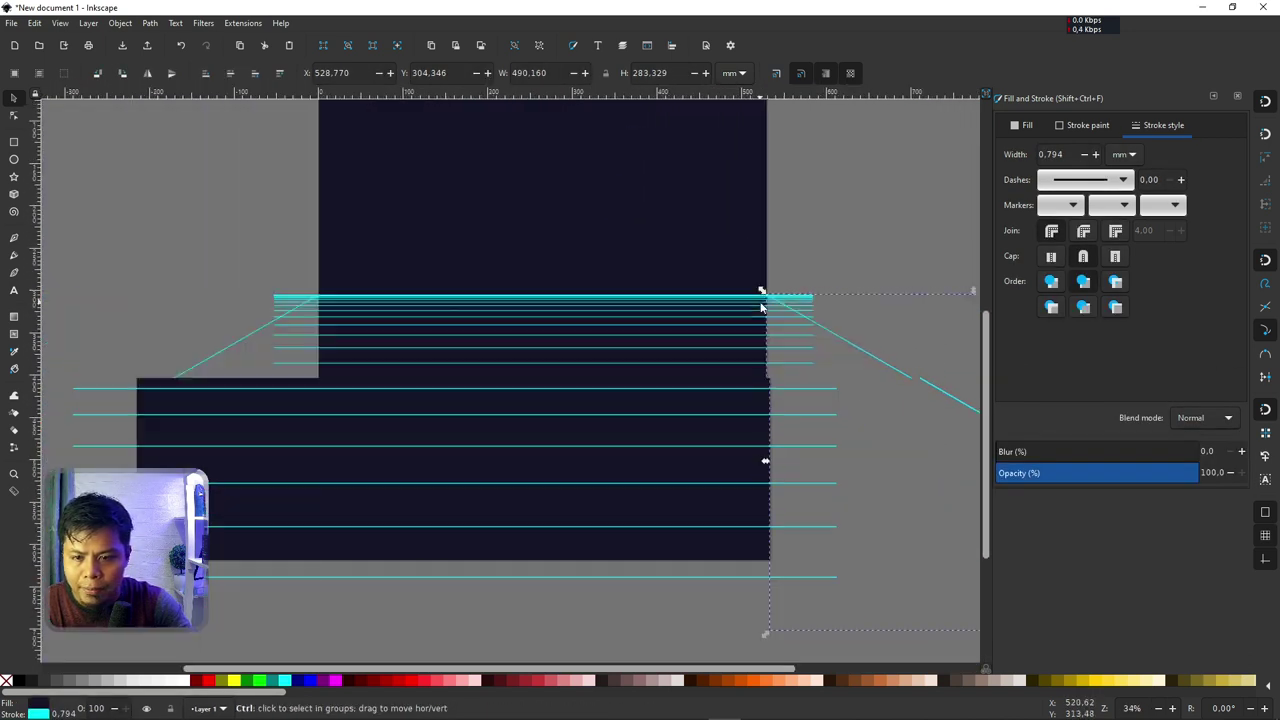
ctrl+scroll(757, 290, down, 1)
ctrl+scroll(466, 260, up, 3)
ctrl+scroll(530, 229, up, 4)
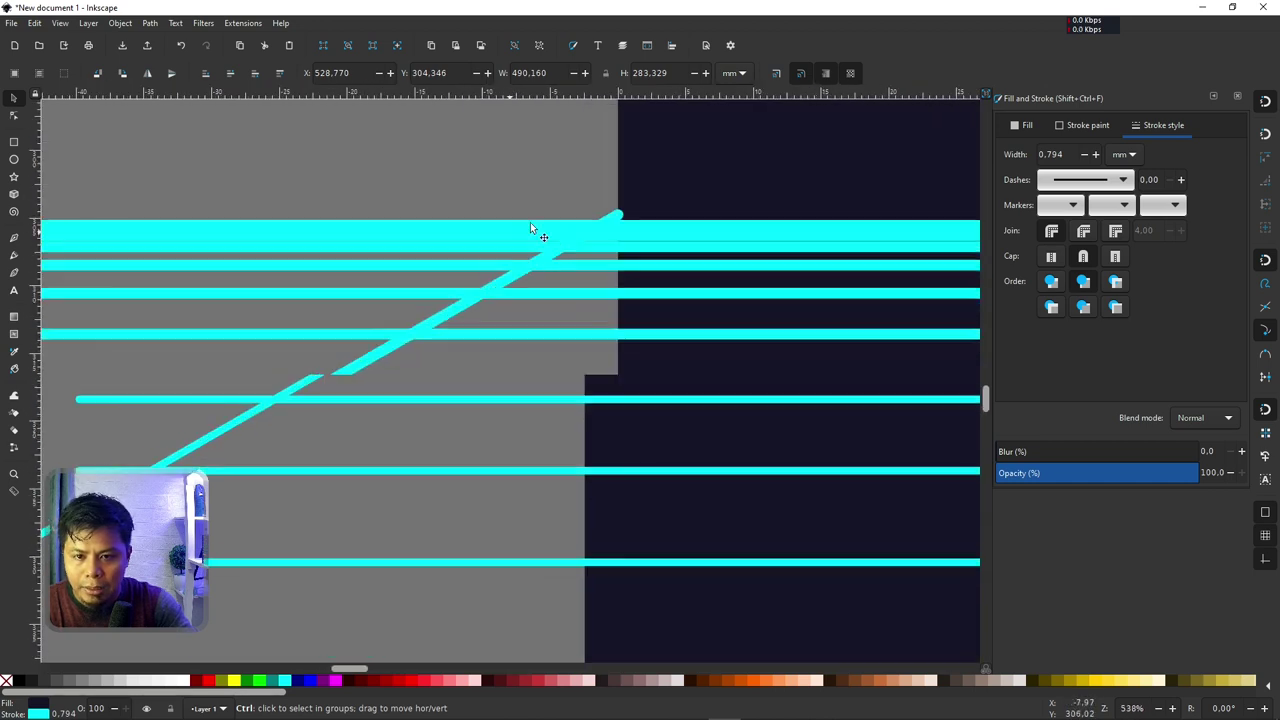
shift+click(634, 221)
shift+click(670, 233)
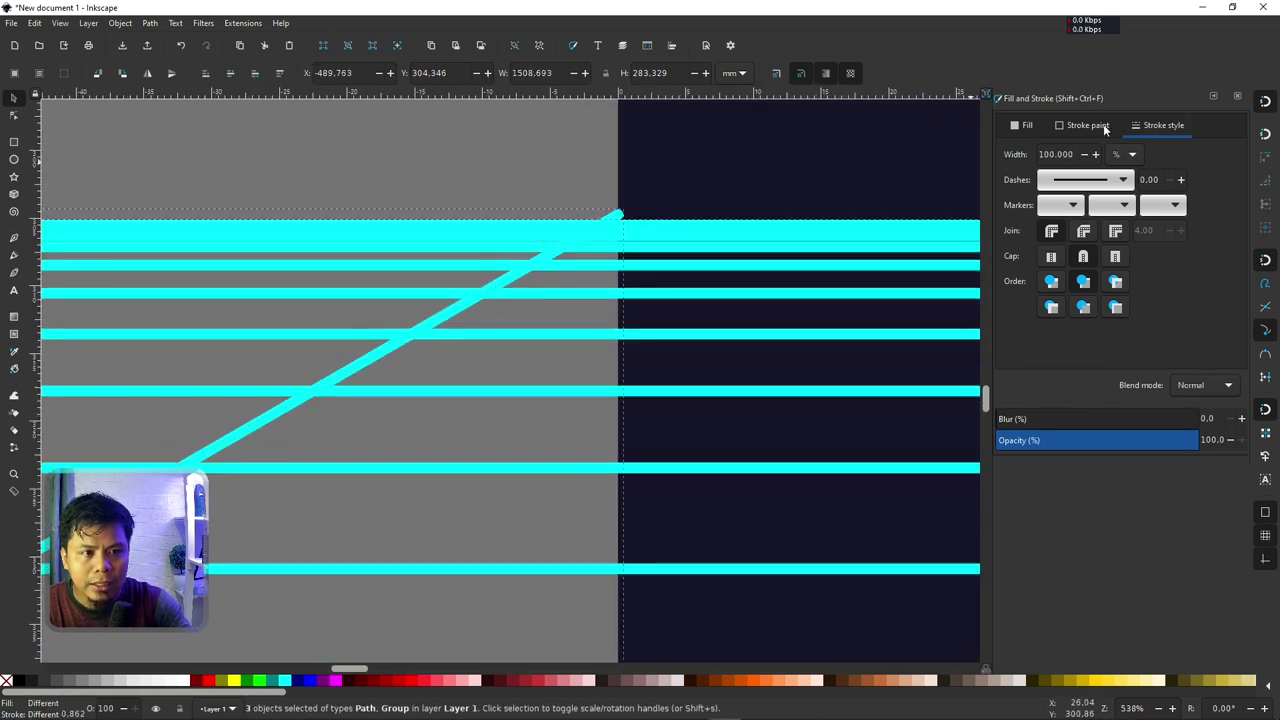
click(672, 45)
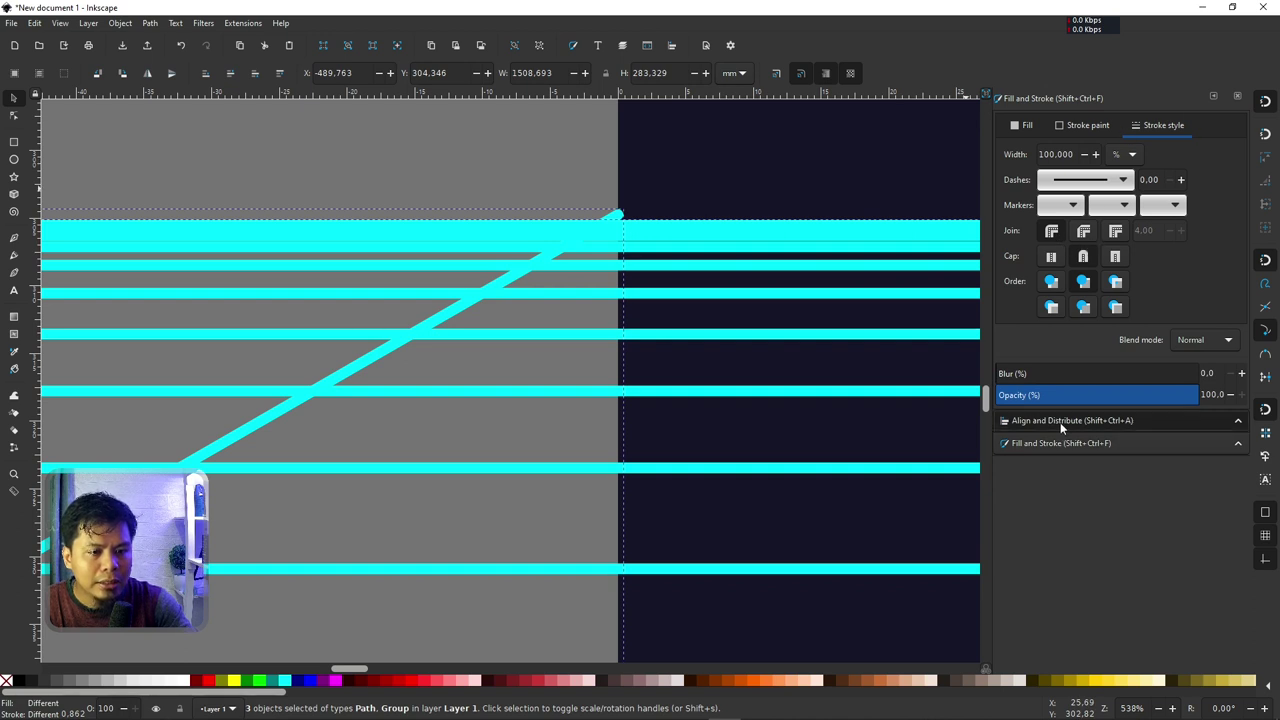
click(672, 45)
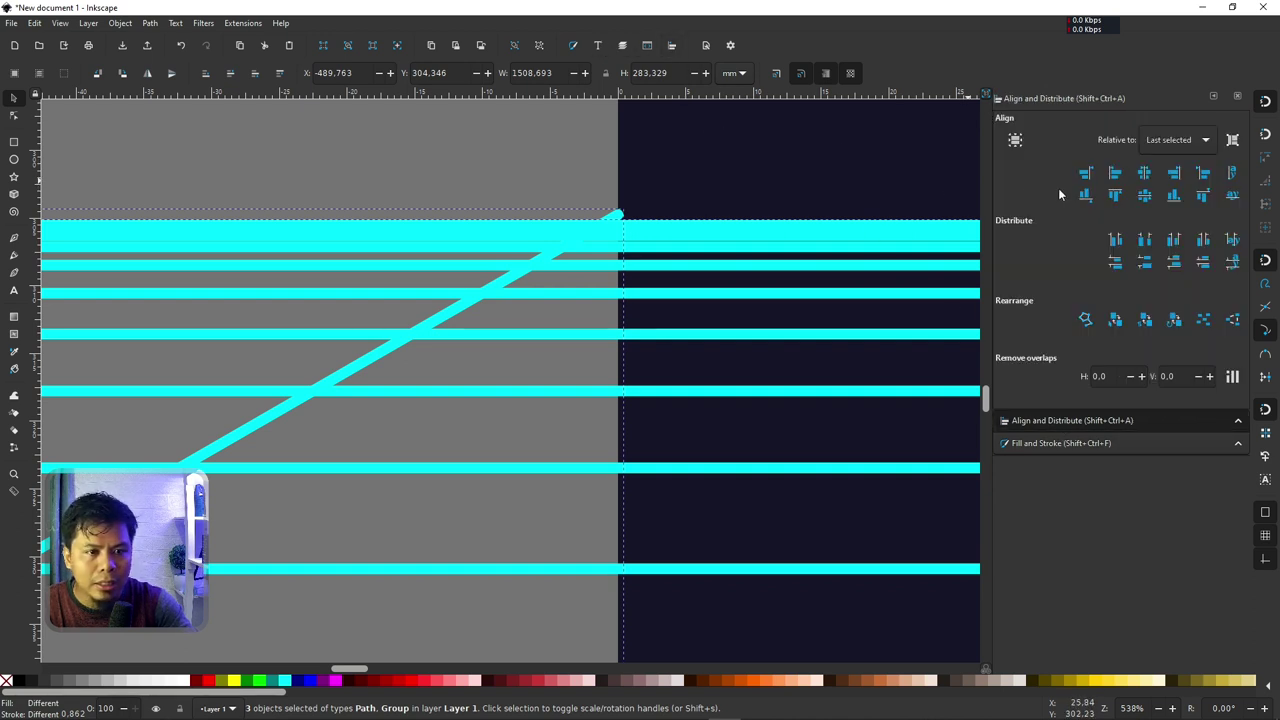
click(1115, 195)
ctrl+scroll(675, 214, down, 3)
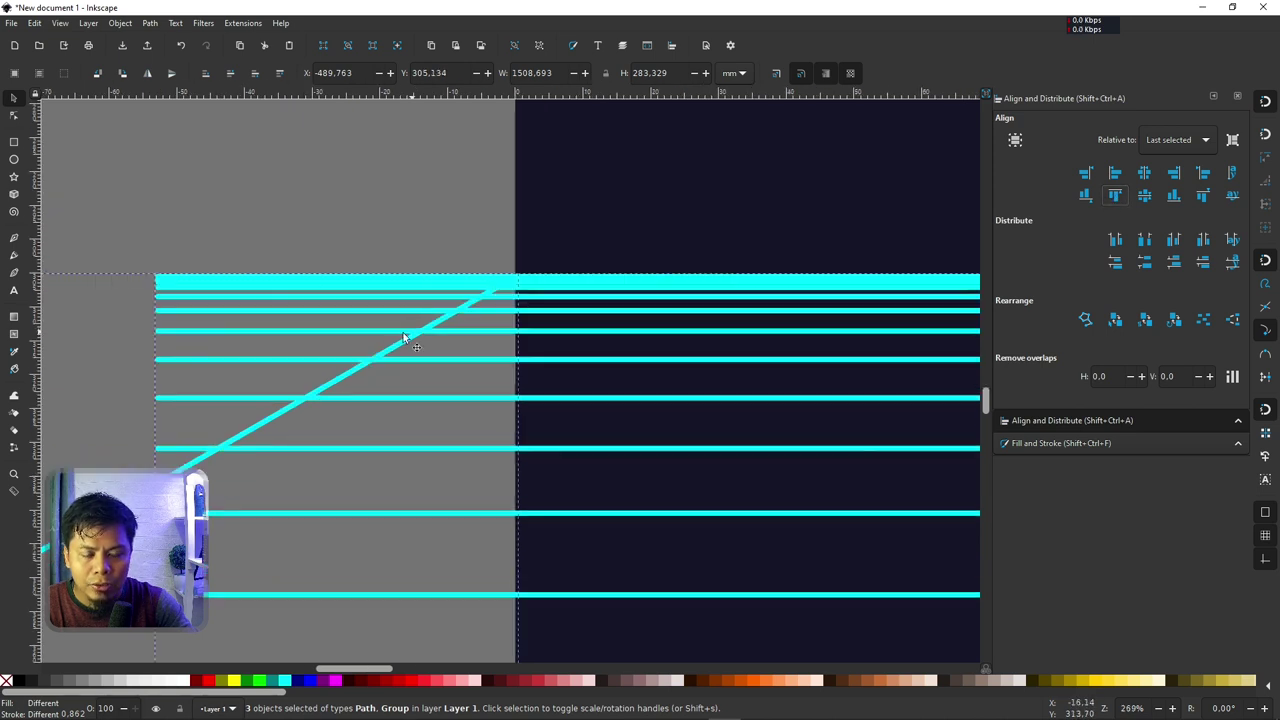
ctrl+scroll(403, 332, down, 2)
ctrl+scroll(356, 348, down, 2)
key(Escape)
ctrl+scroll(415, 428, down, 3)
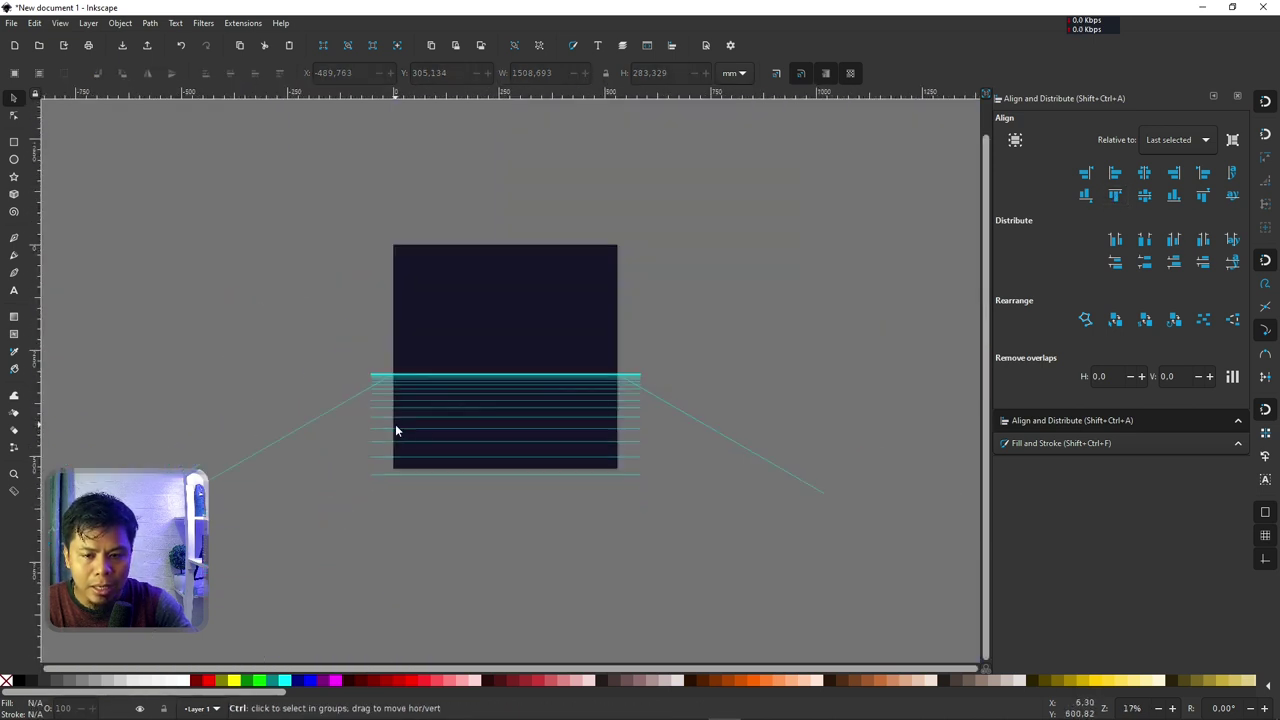
Select both diagonal lines and open the Interpolate extension.
click(762, 464)
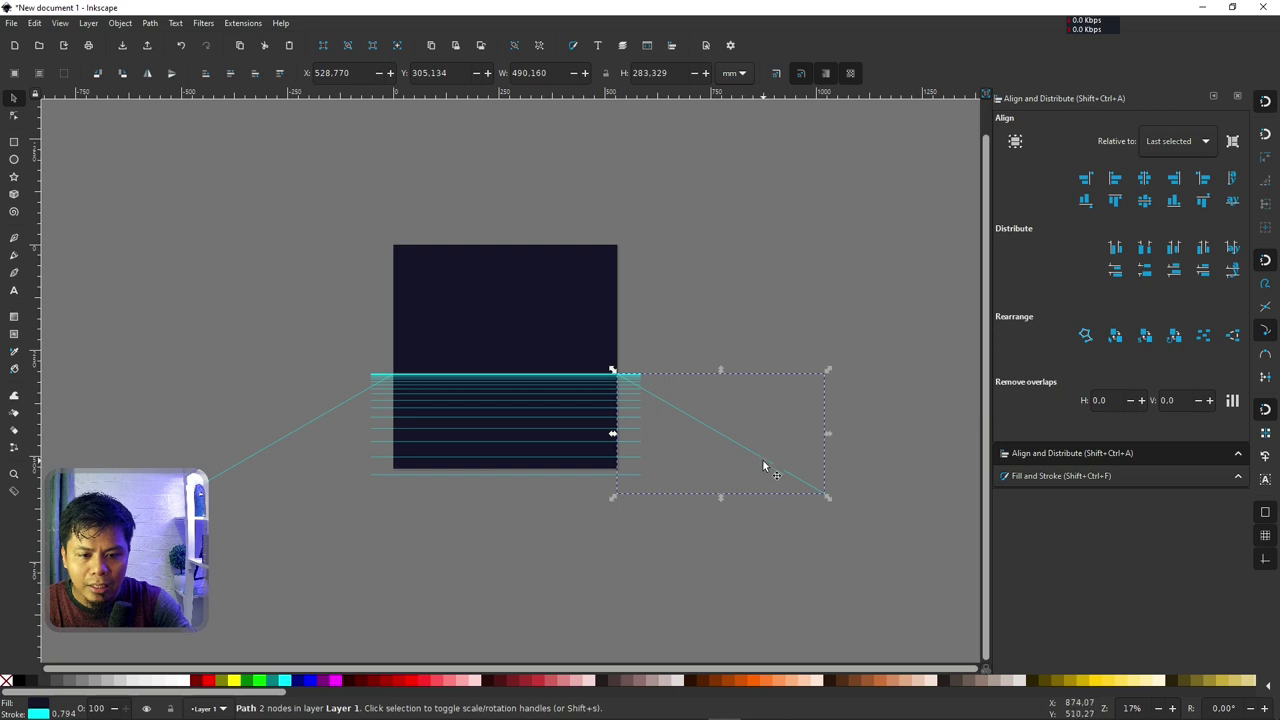
shift+click(244, 460)
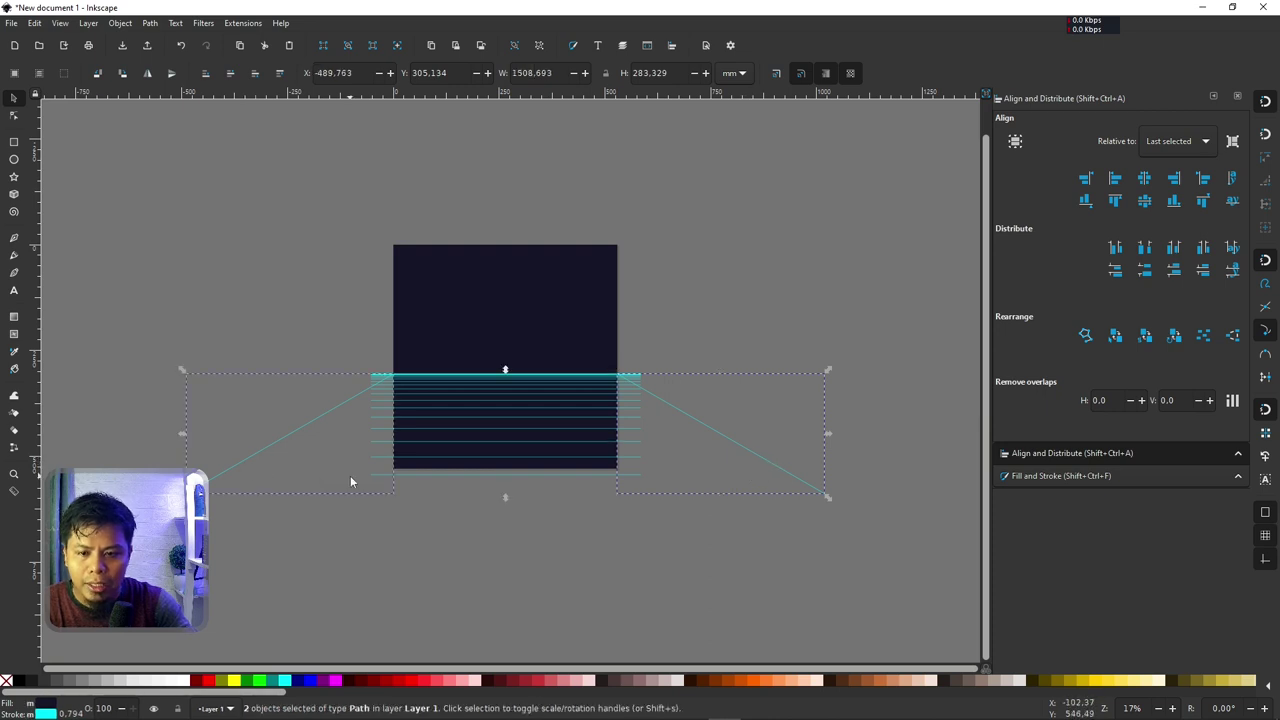
click(242, 23)
mouse_move(273, 152)
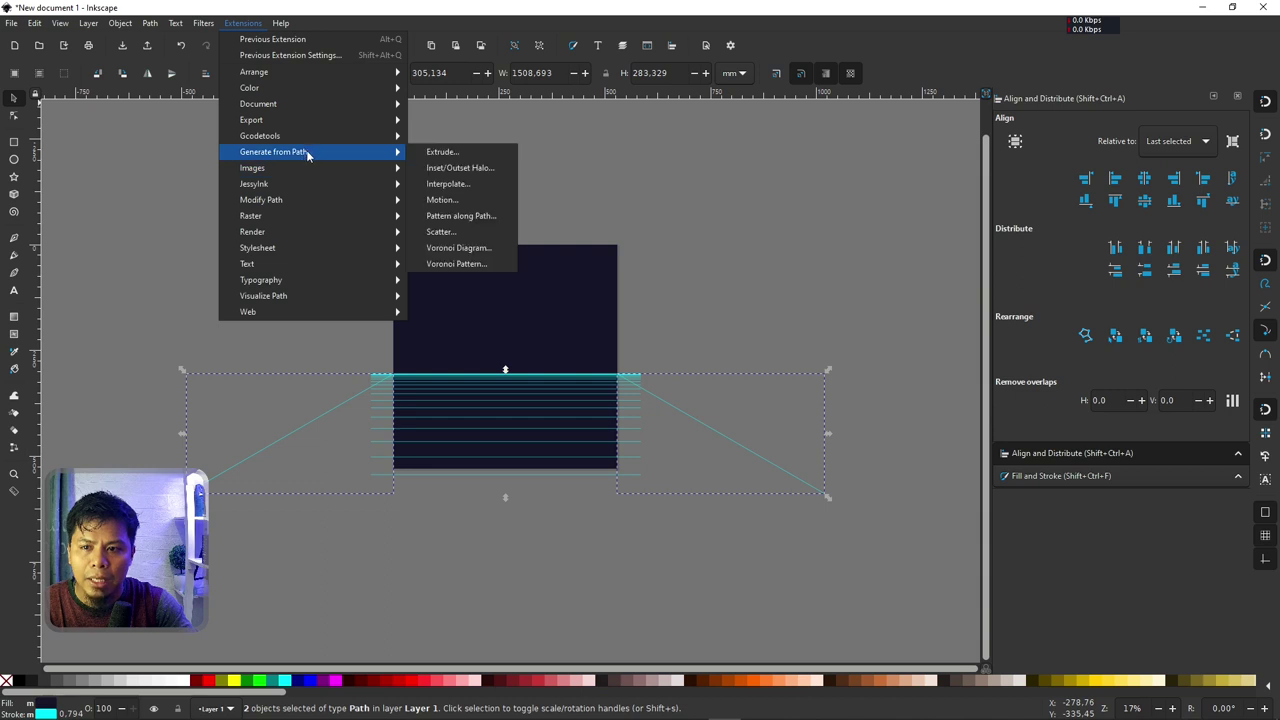
click(463, 188)
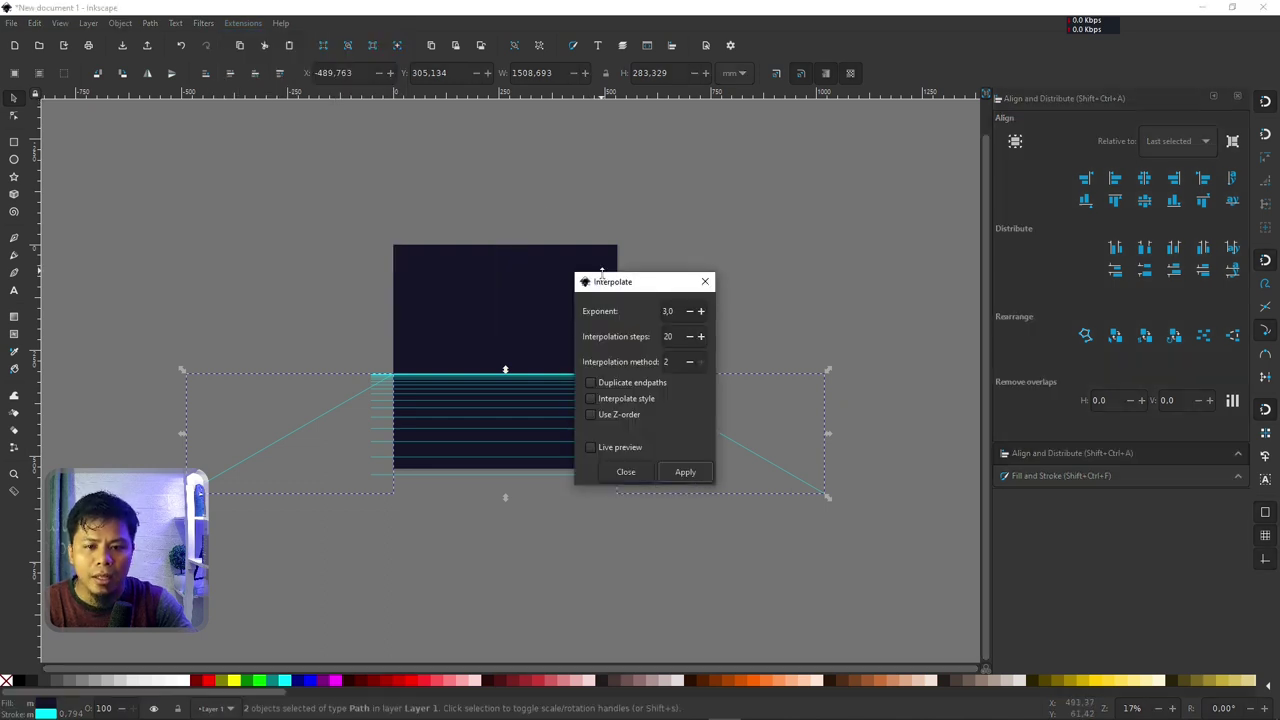
drag(611, 287, 705, 175)
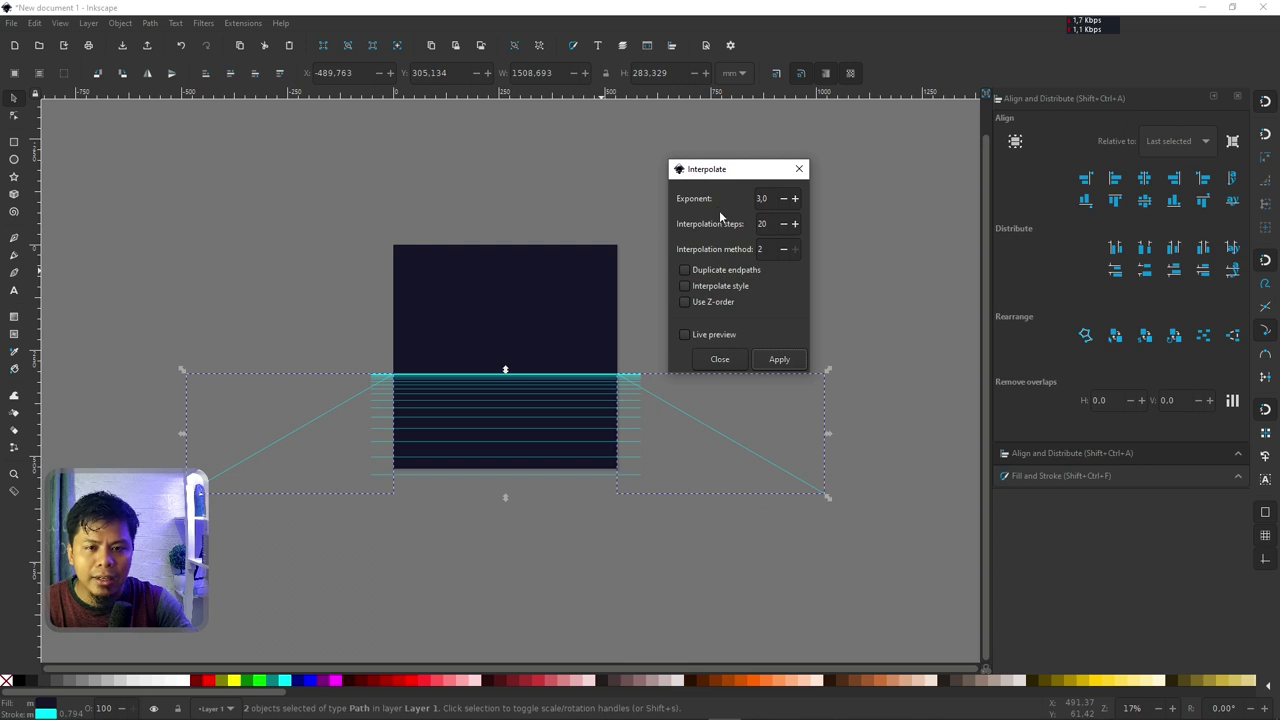
Interpolate 12 converging lines between the diagonals with exponent 0 and apply them.
double_click(758, 199)
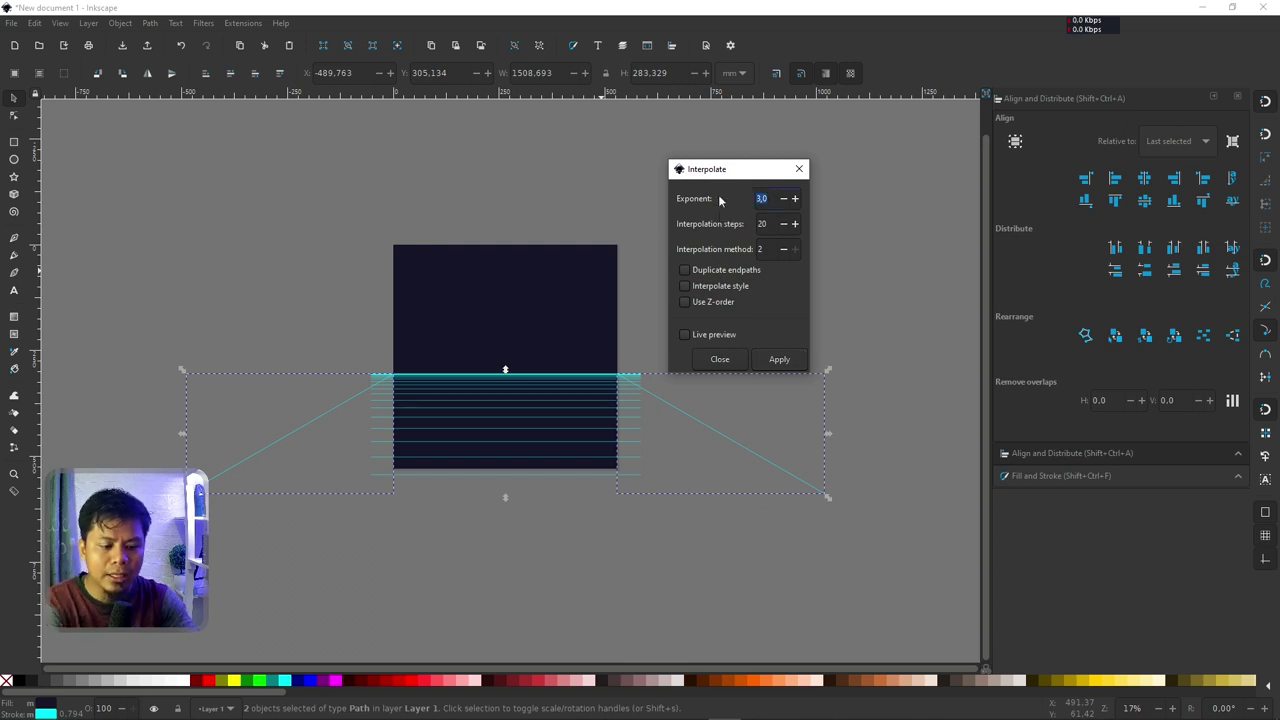
text(0)
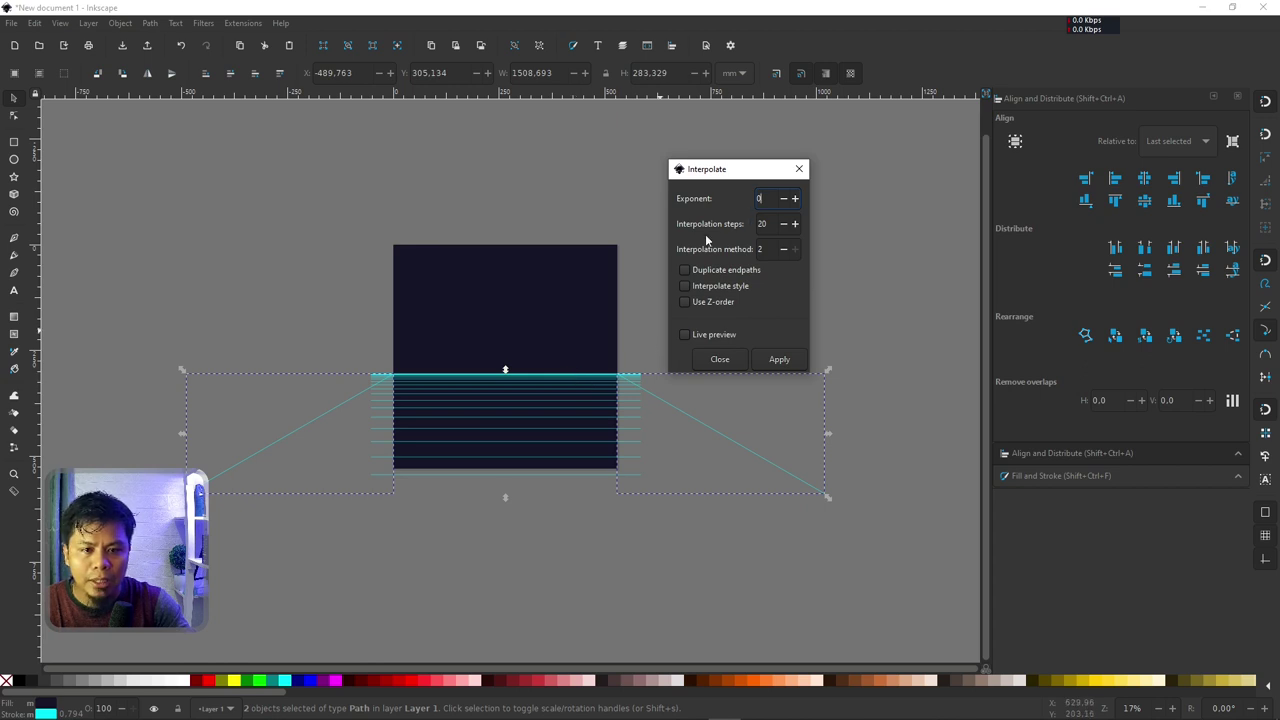
click(764, 224)
text(12)
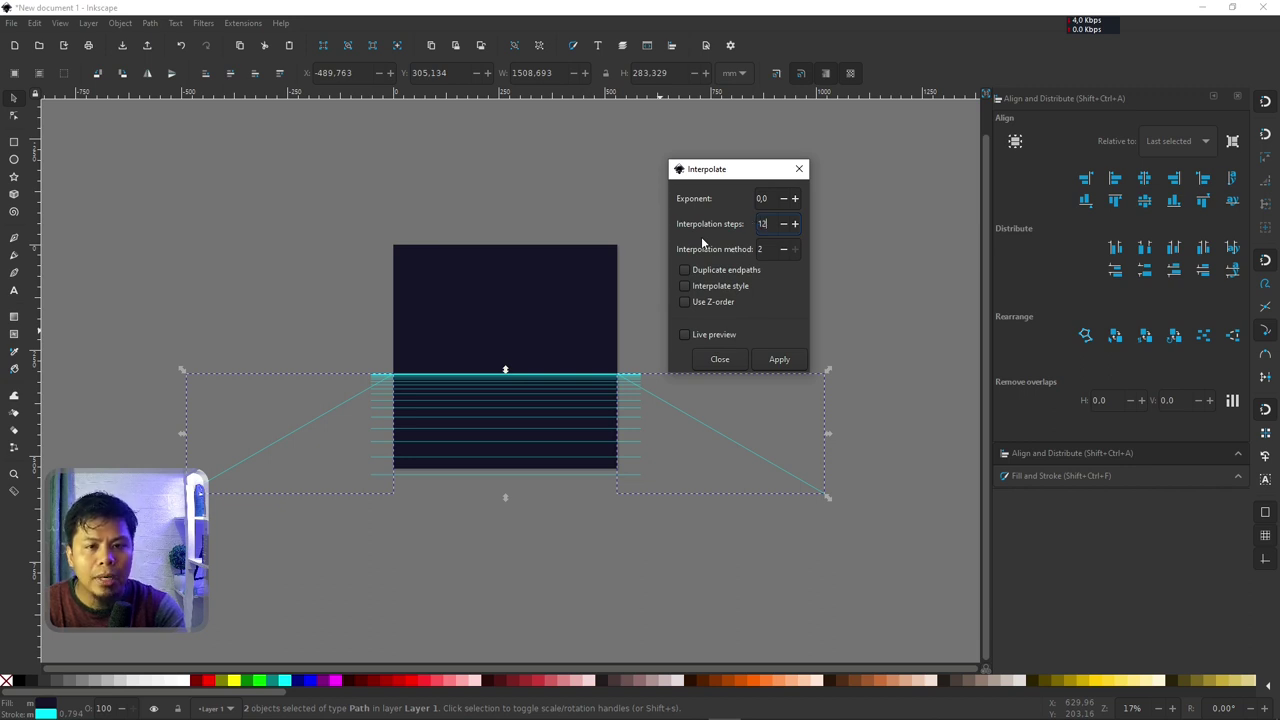
click(682, 338)
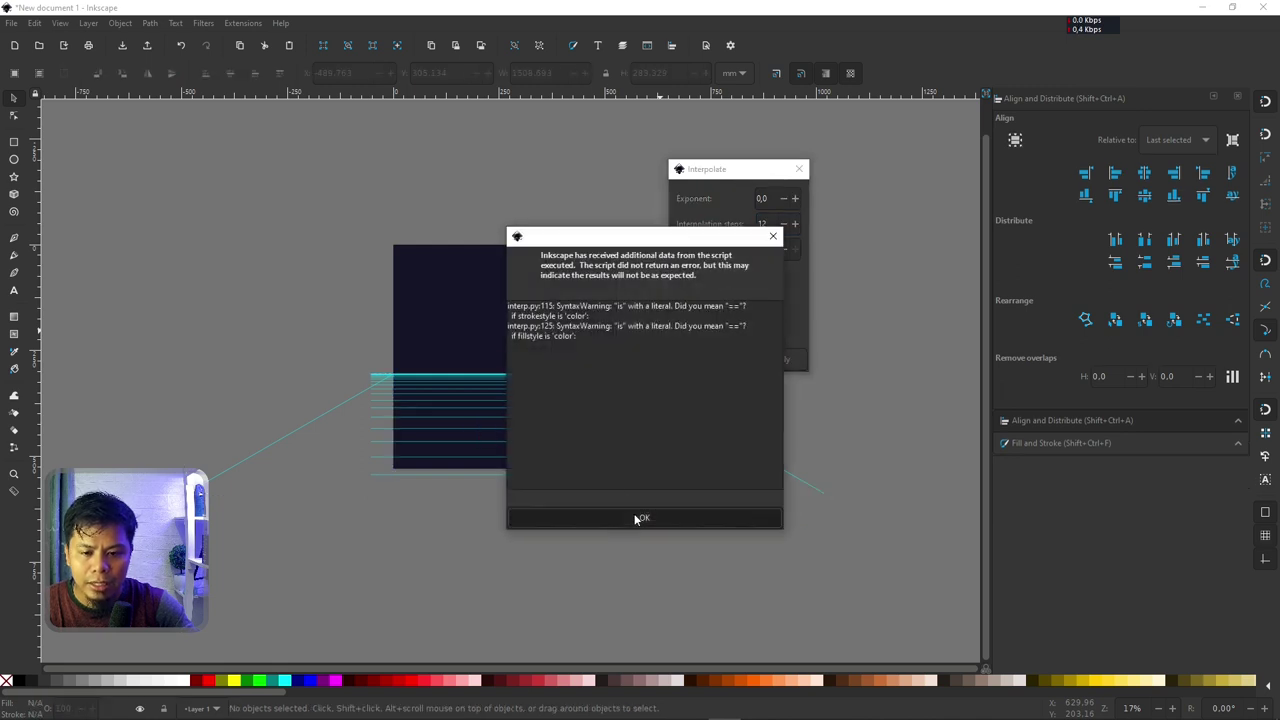
click(640, 517)
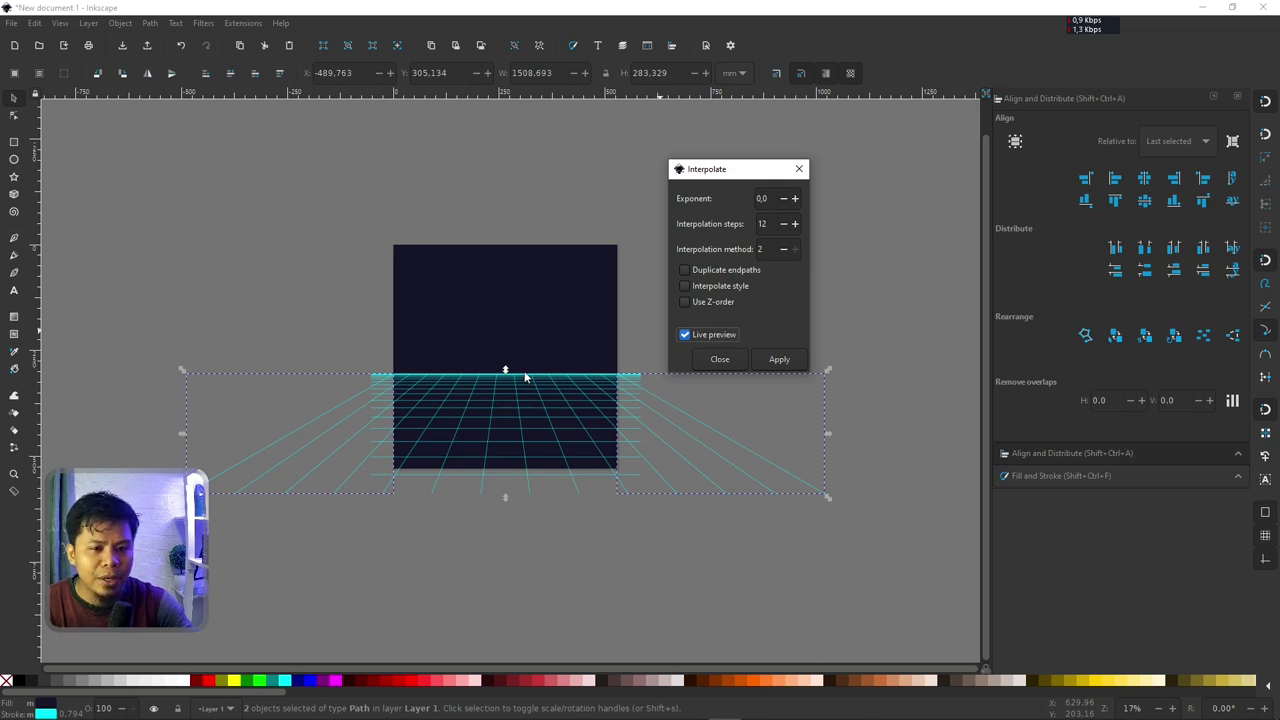
click(777, 360)
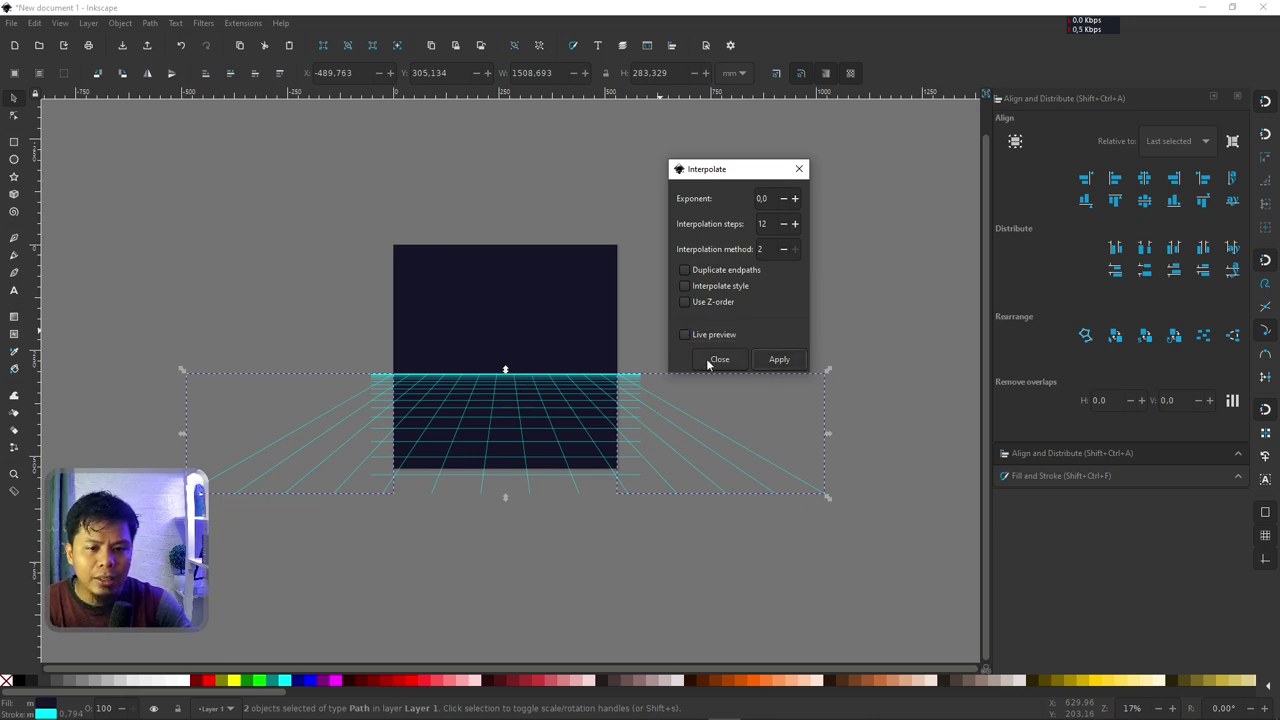
click(712, 362)
click(683, 322)
Rubber-band select all the cyan grid pieces and group them together.
scroll(597, 389, down, 2)
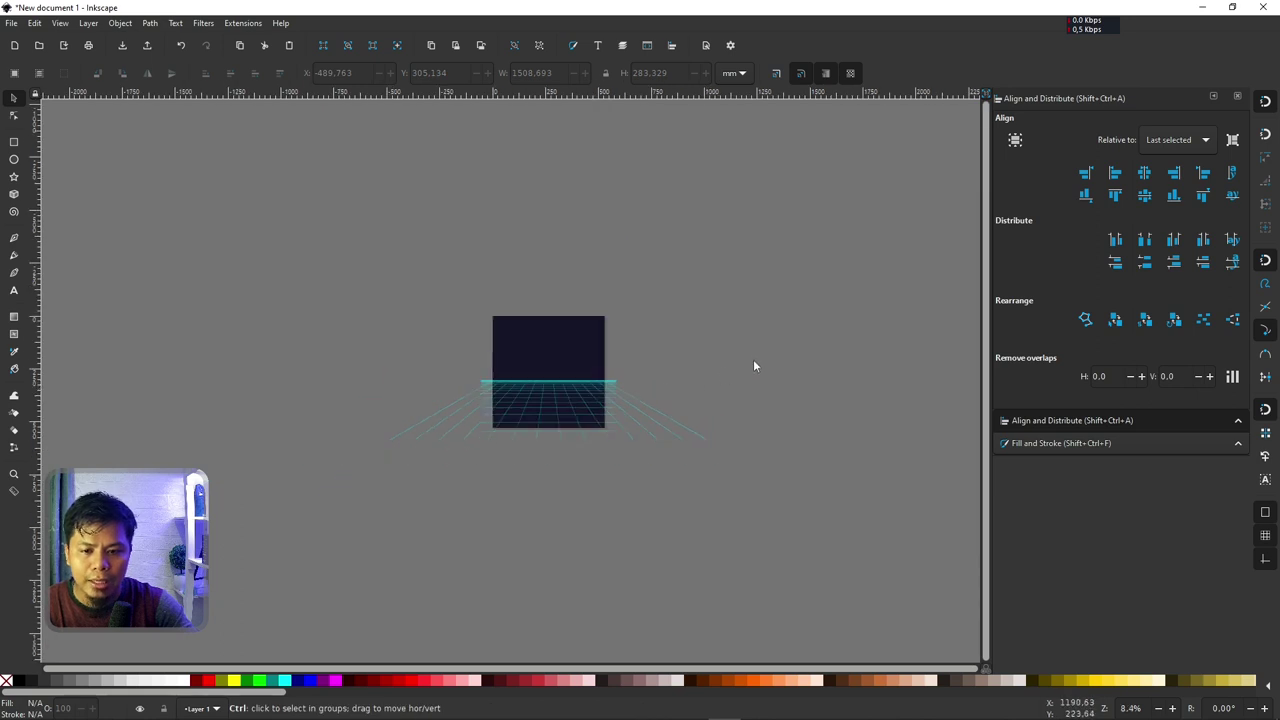
drag(843, 337, 268, 508)
scroll(525, 397, up, 3)
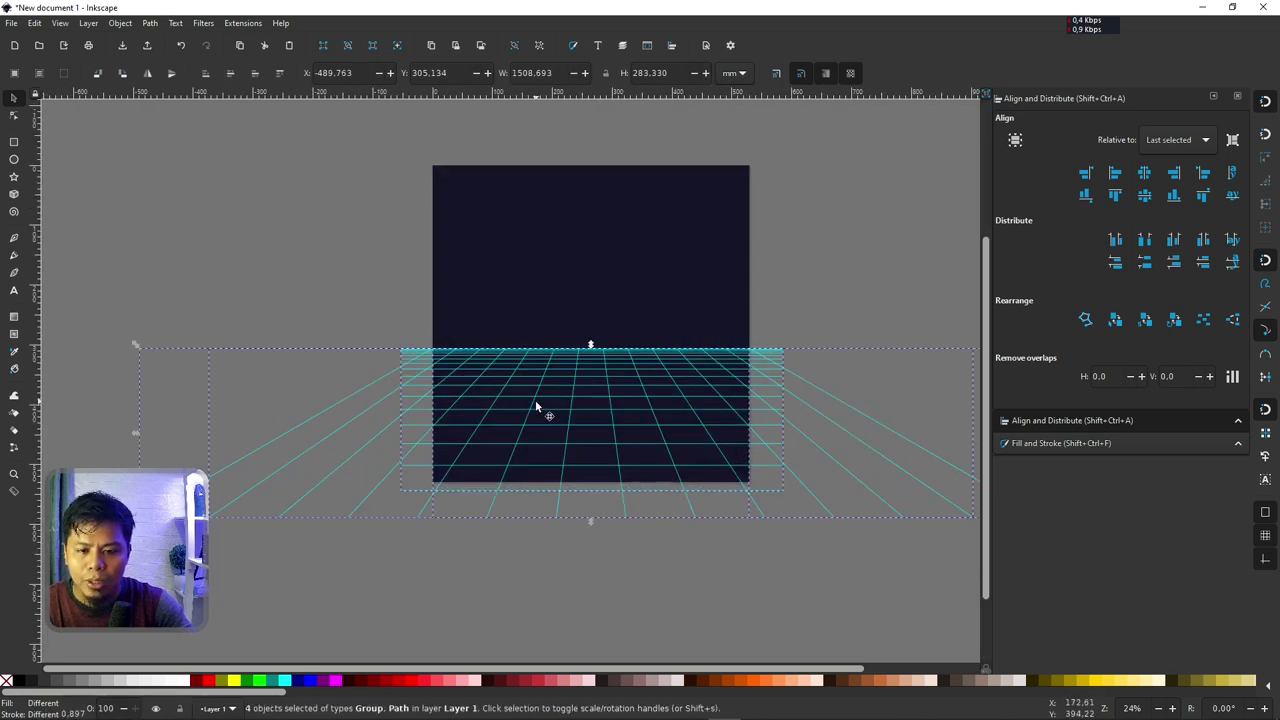
click(580, 374)
key(Escape)
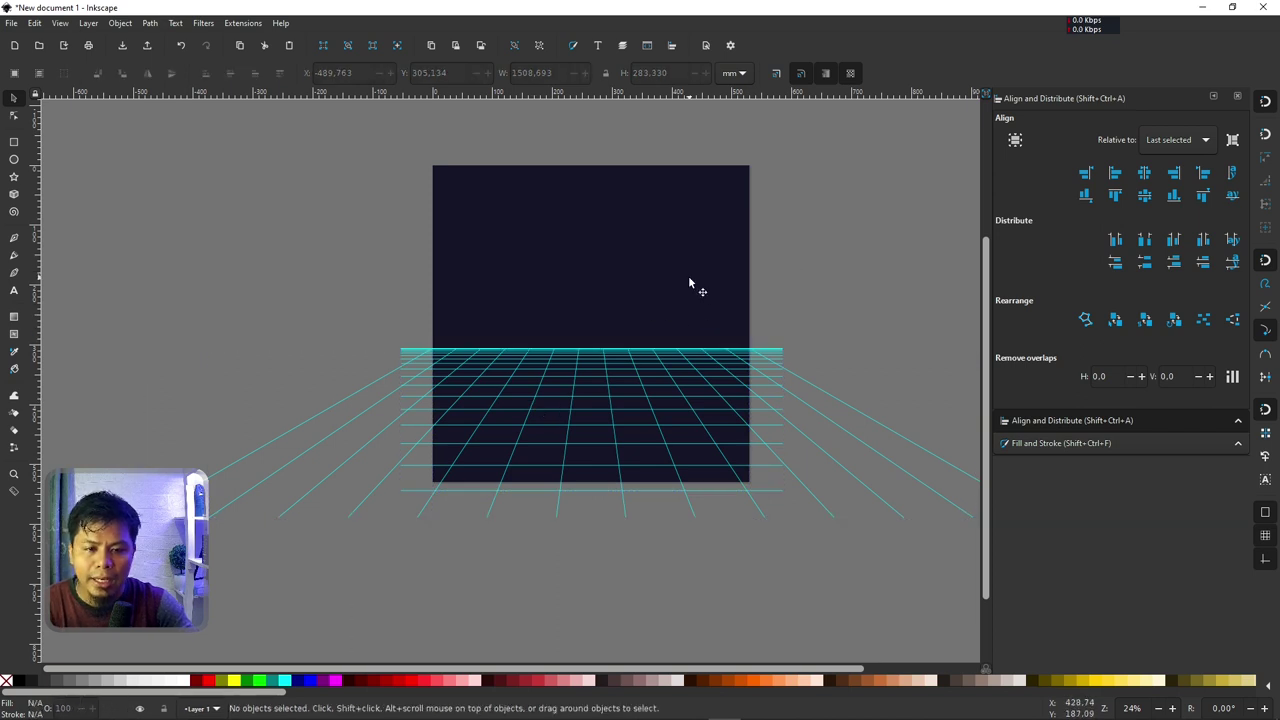
Duplicate the dark navy square and use it to clip the grid group.
click(689, 277)
right_click(660, 286)
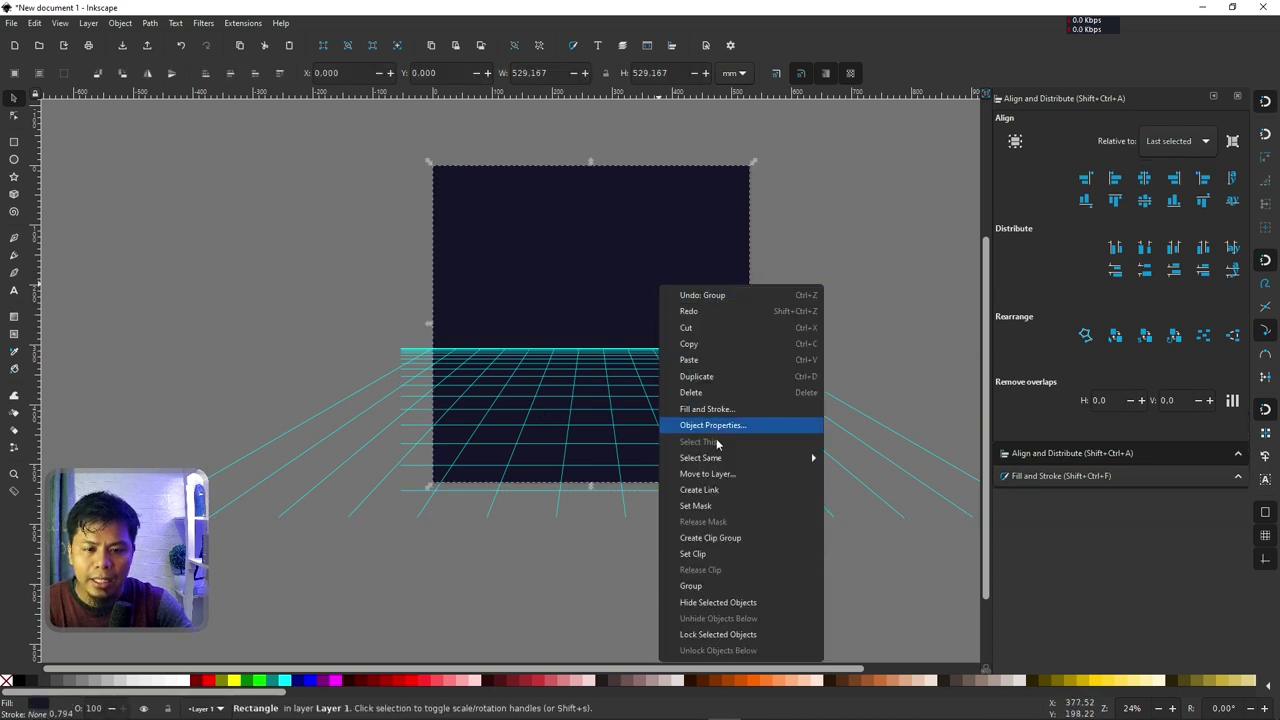
click(721, 378)
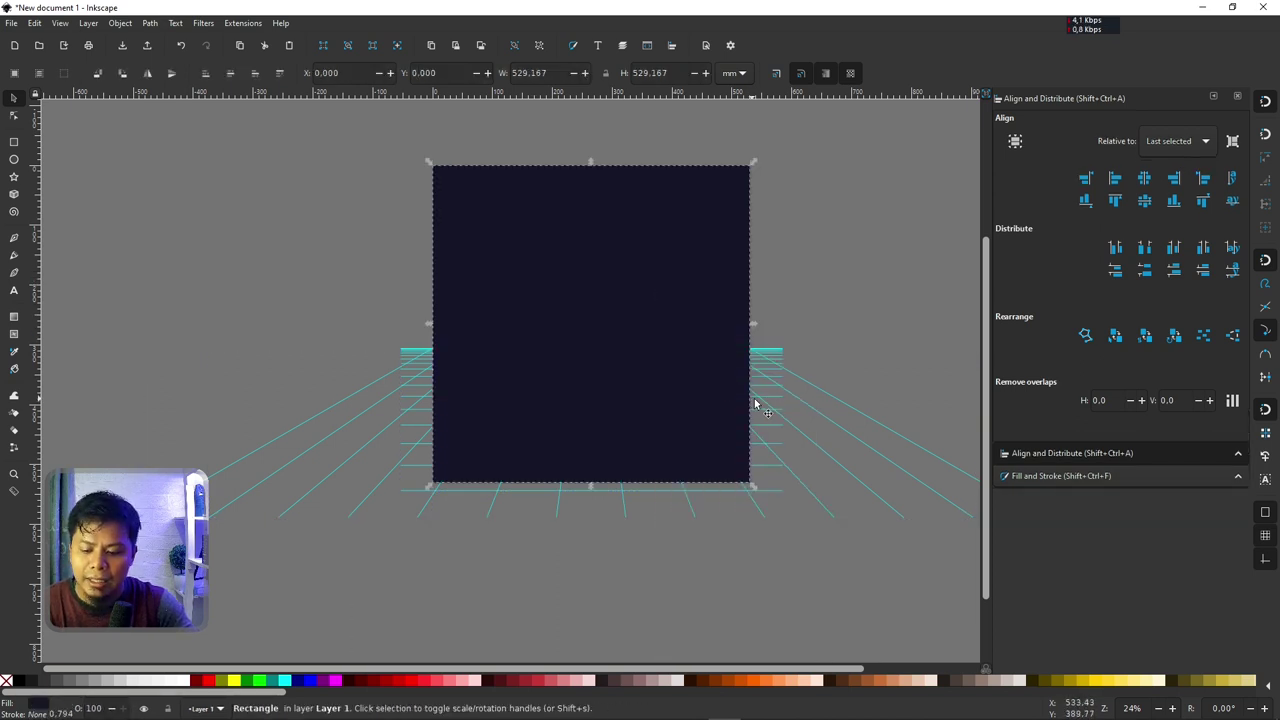
key(shift)
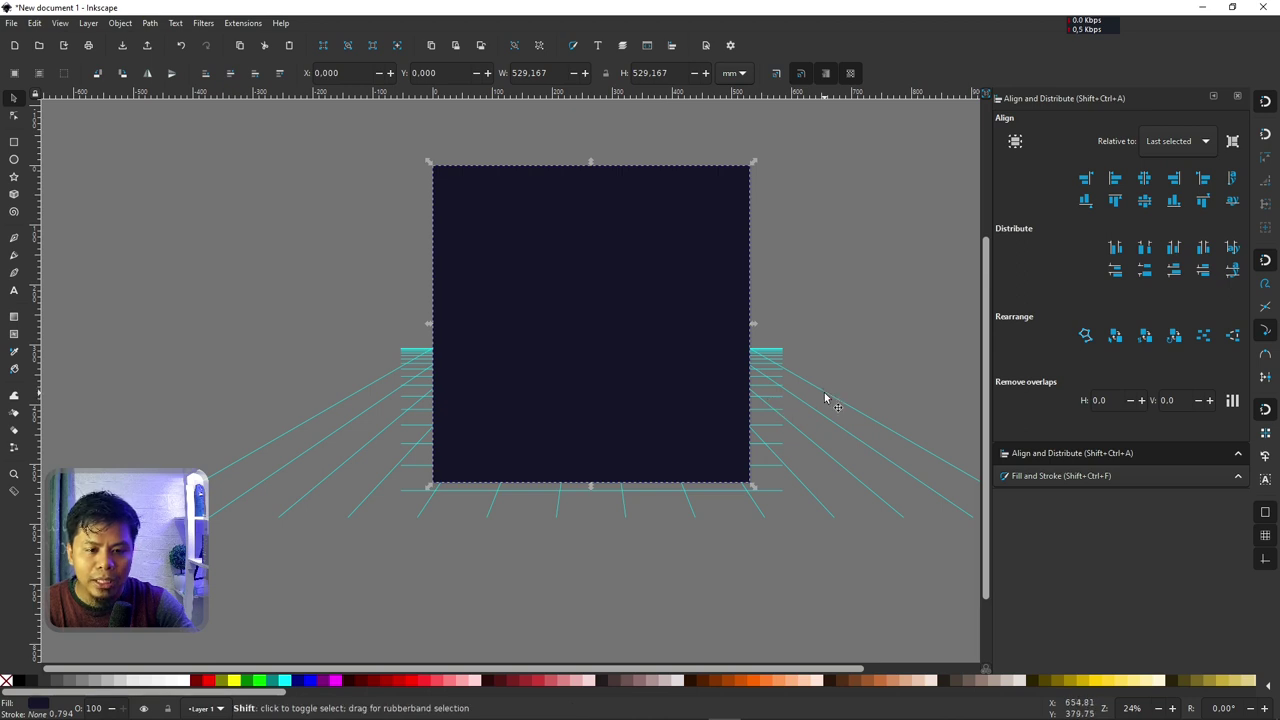
shift+click(827, 398)
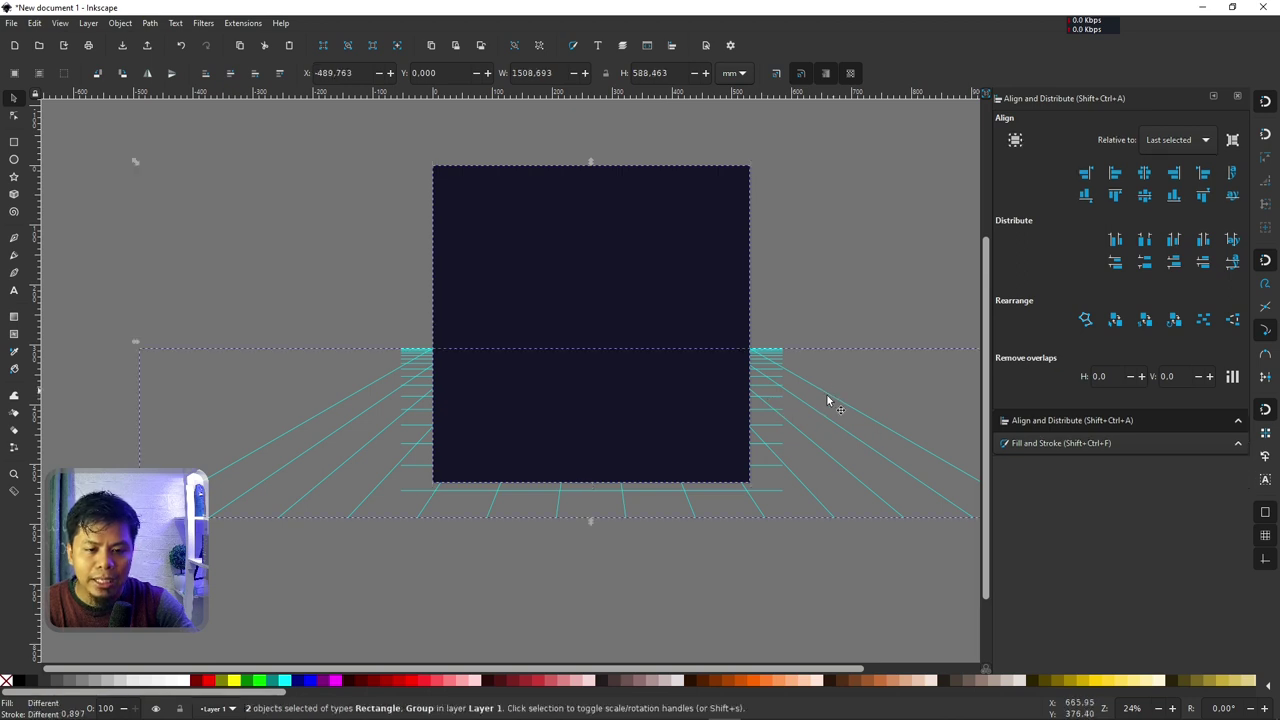
right_click(624, 402)
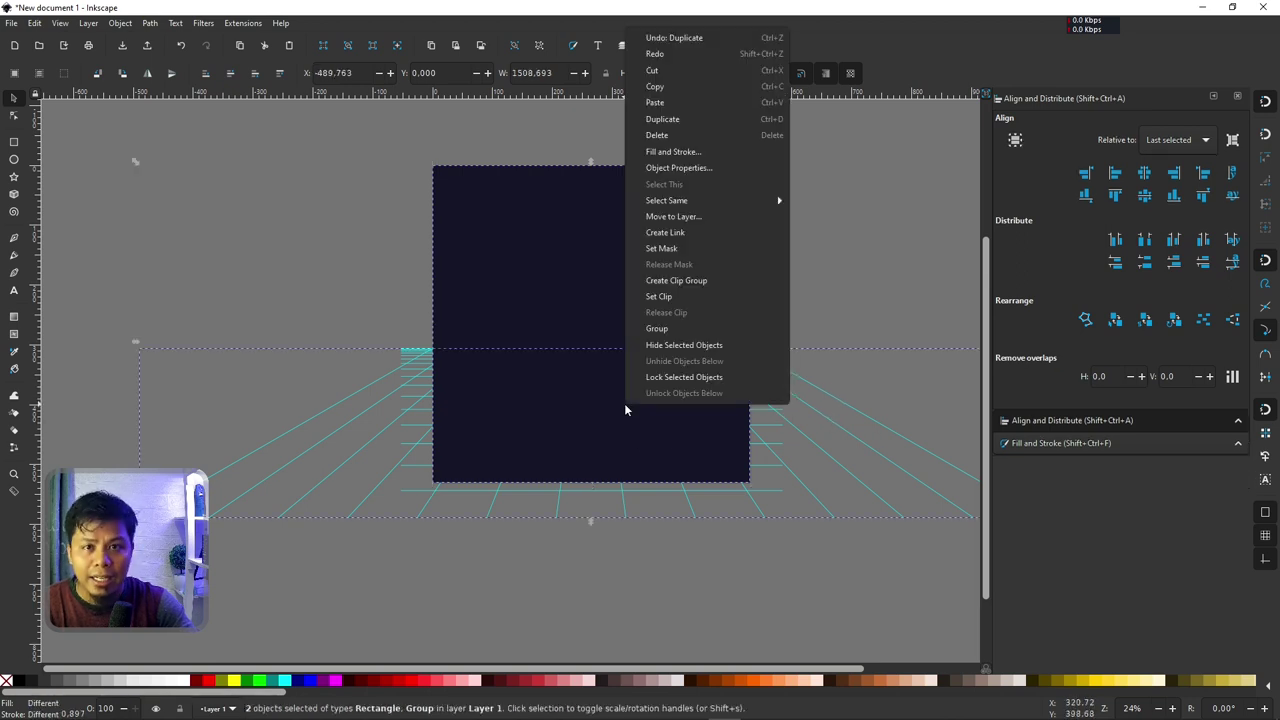
click(673, 297)
click(782, 301)
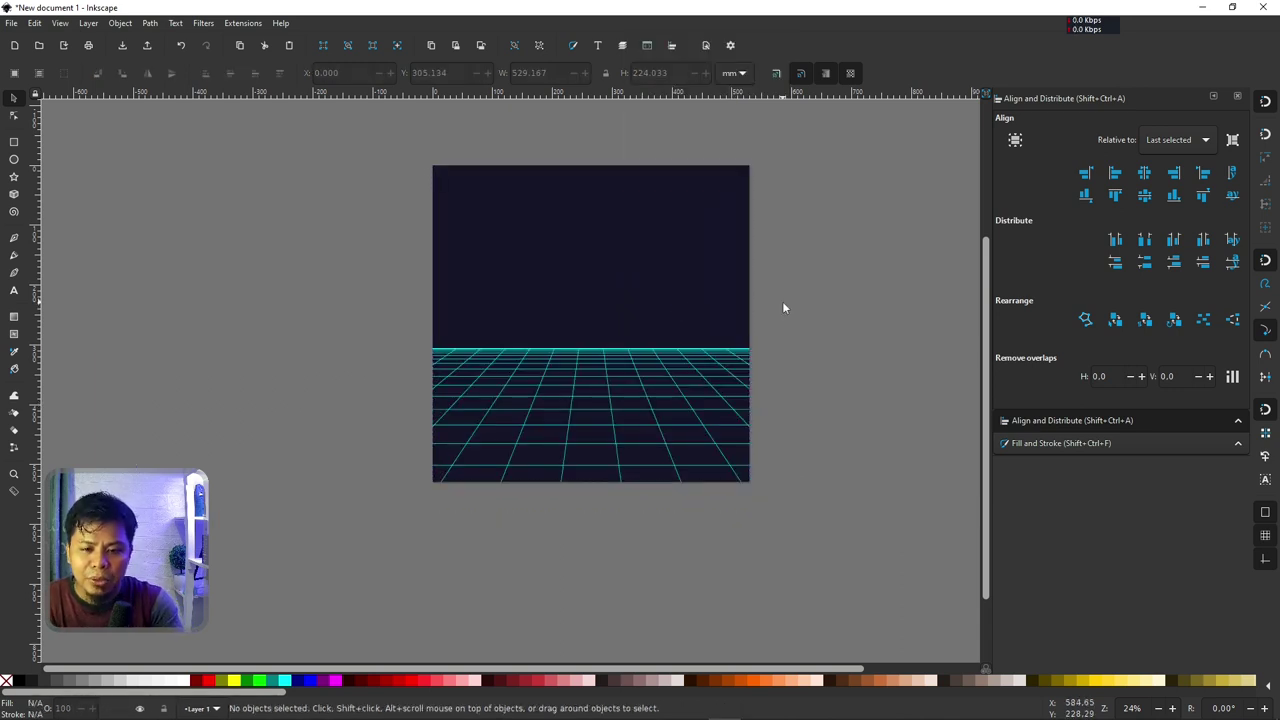
Check the trimmed perspective floor and select the clipped grid group.
ctrl+scroll(615, 348, up, 3)
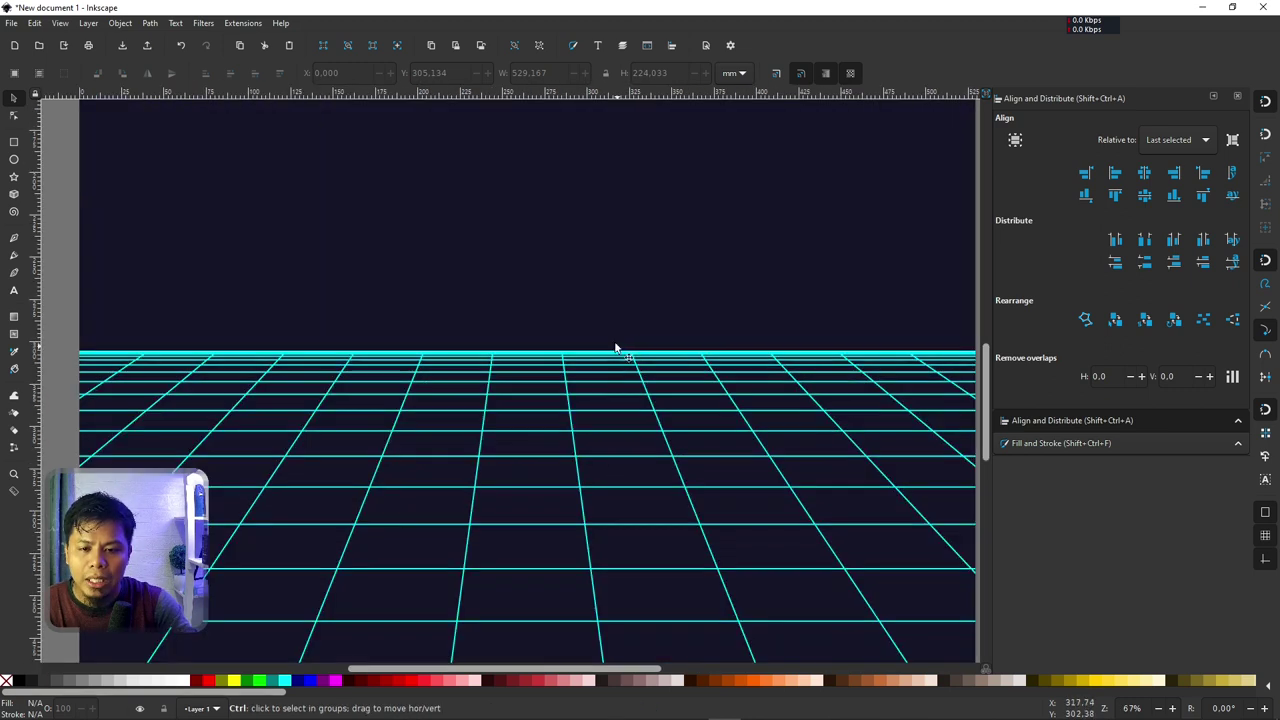
ctrl+scroll(543, 349, down, 1)
ctrl+scroll(613, 388, down, 1)
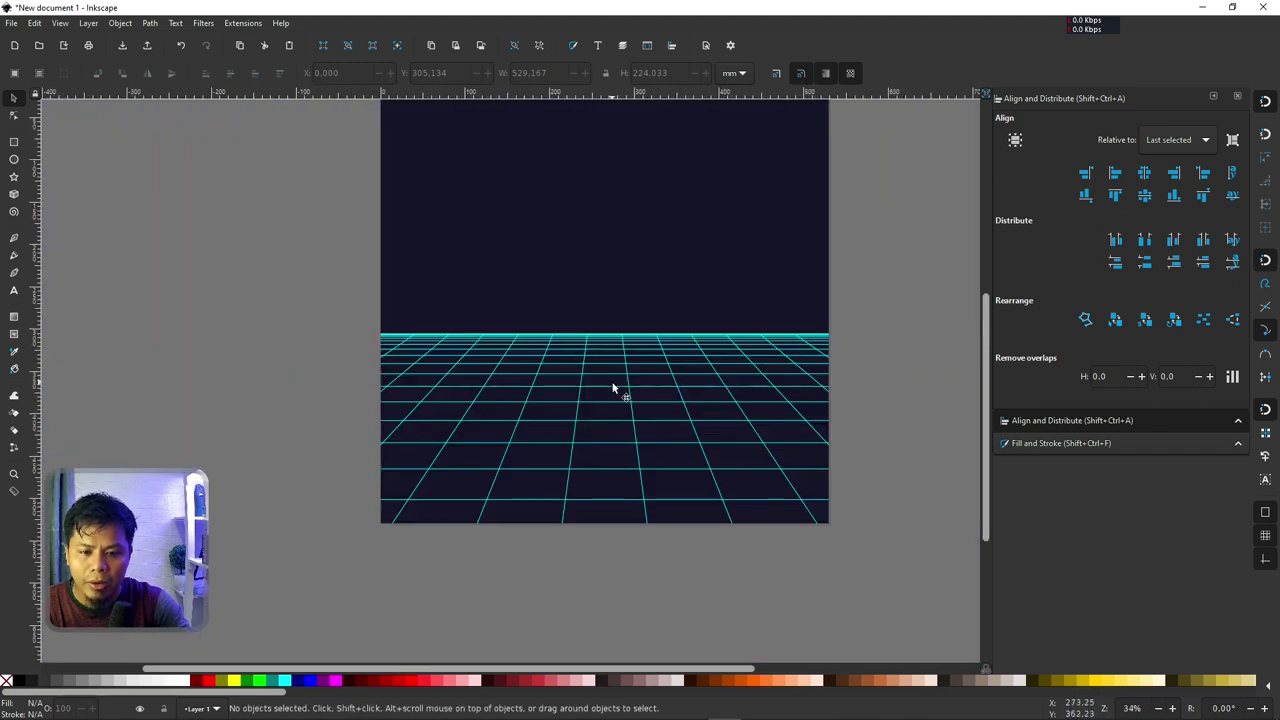
click(626, 389)
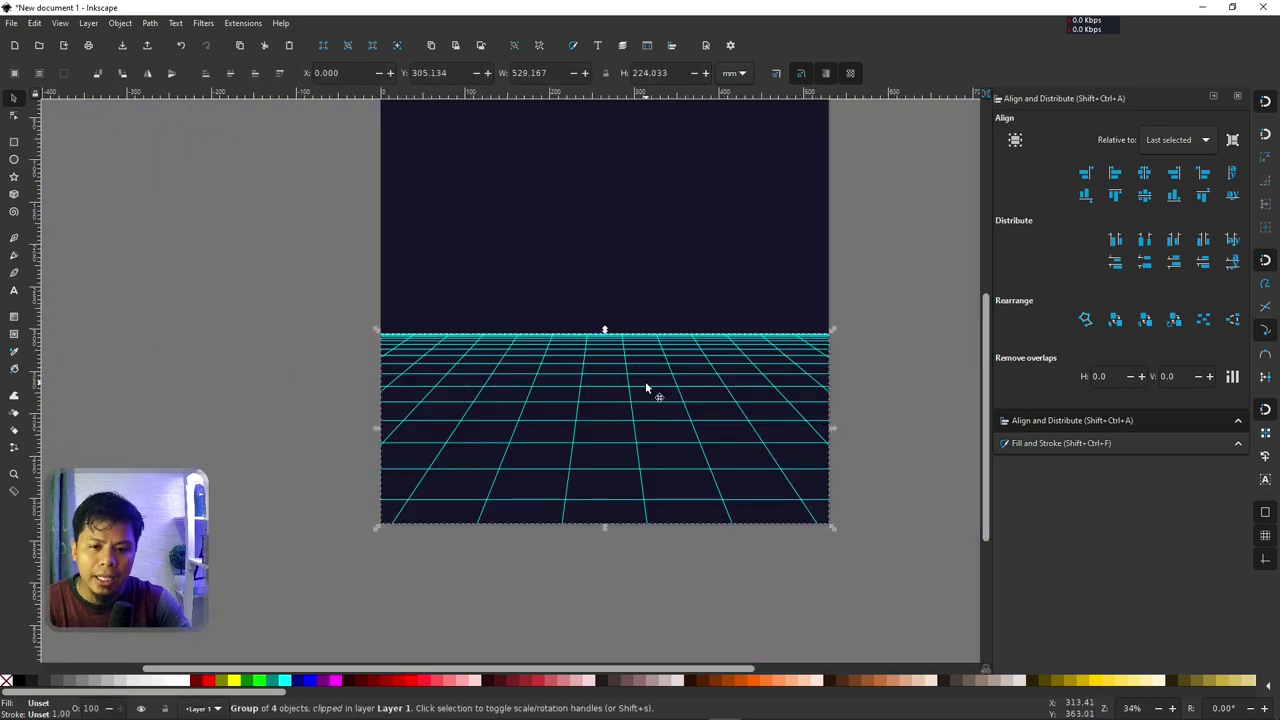
Duplicate the clipped grid and give the copy a flat cyan stroke with 13.7% blur.
right_click(631, 400)
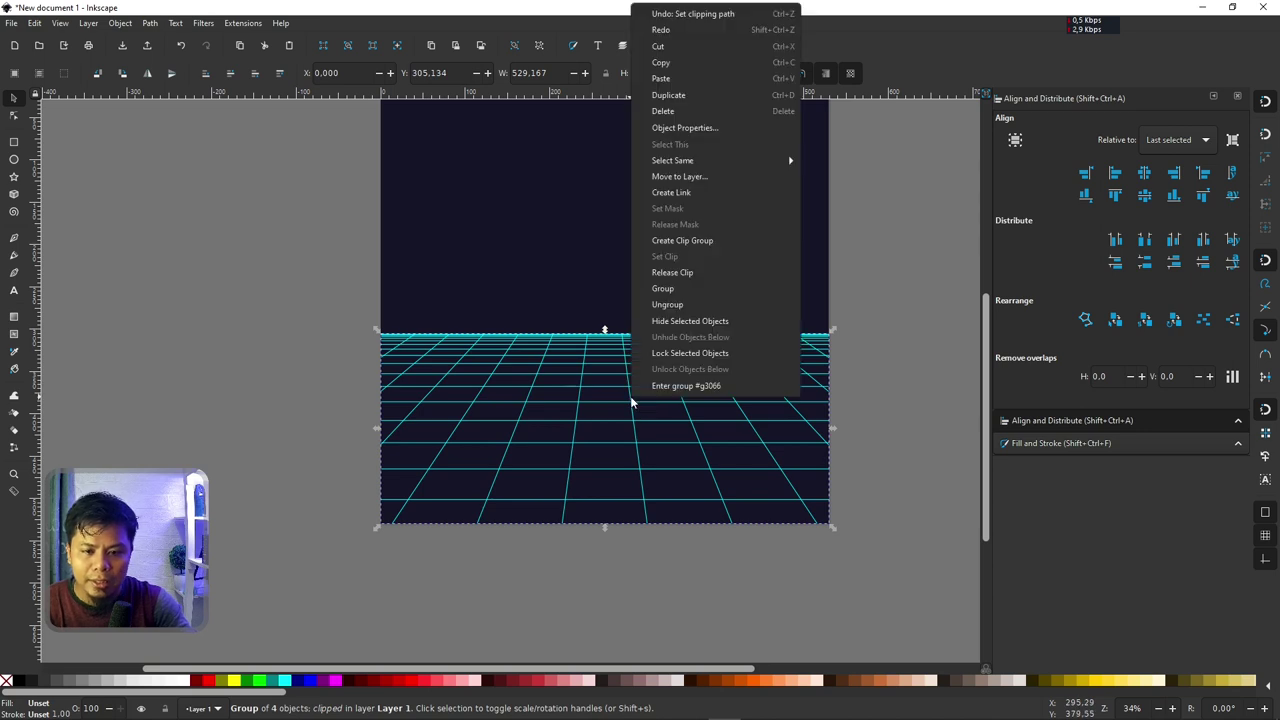
click(688, 95)
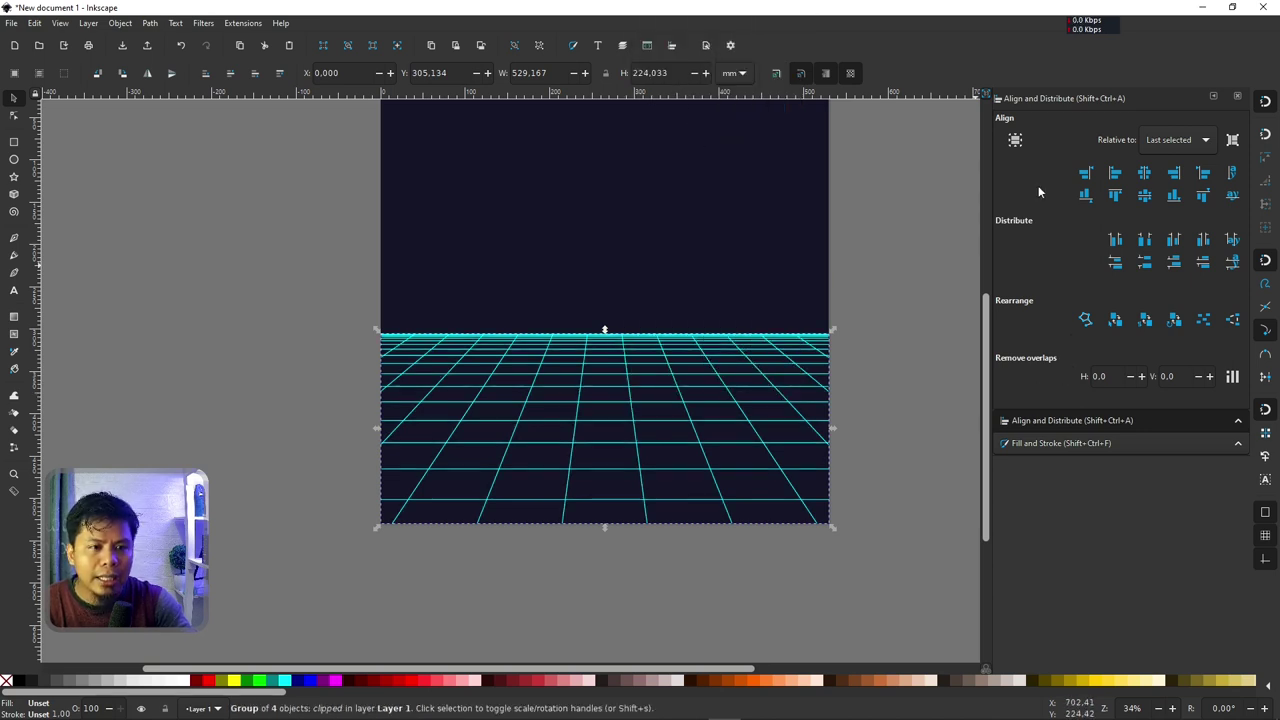
click(1030, 445)
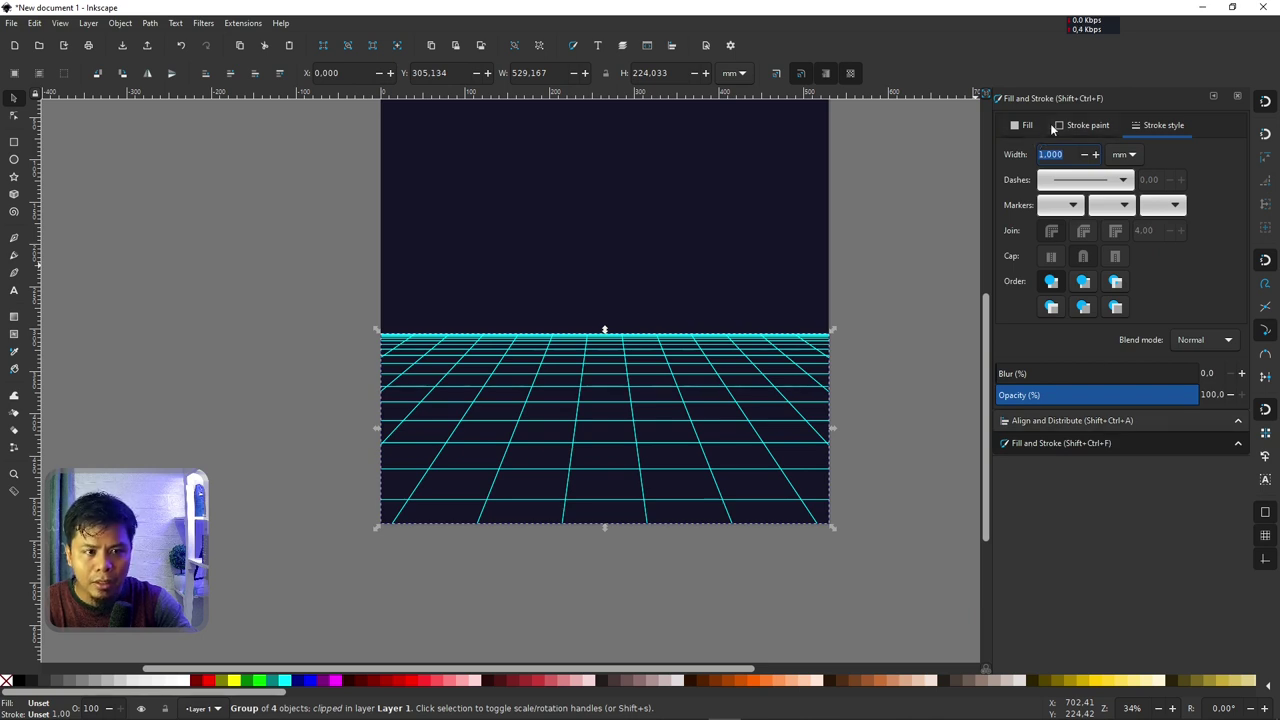
click(1083, 125)
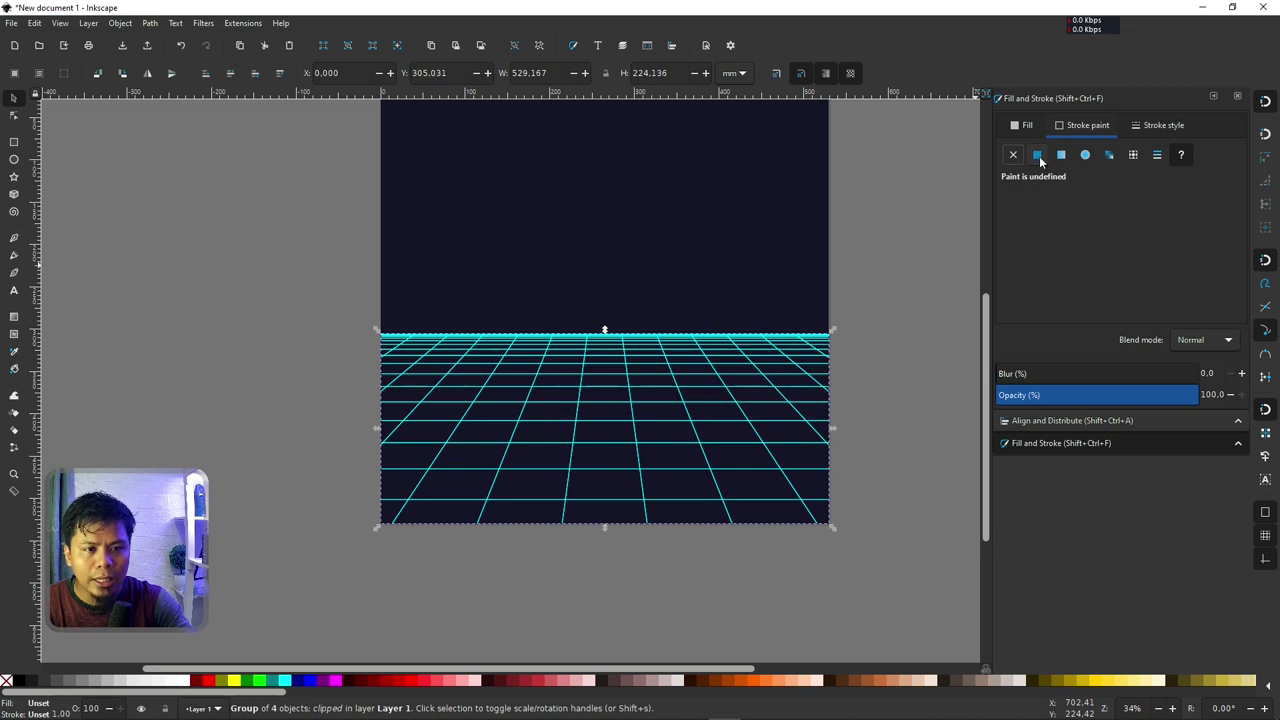
click(1038, 156)
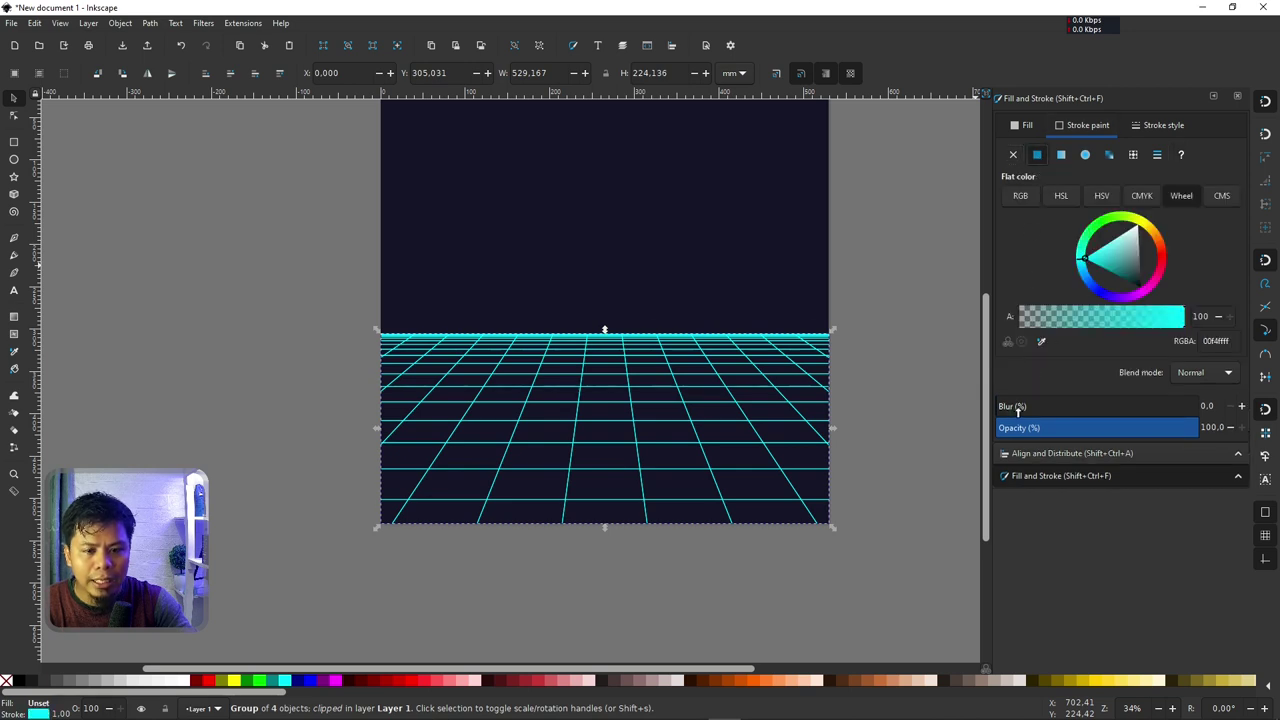
mouse_move(1018, 408)
mouse_down()
mouse_move(1034, 416)
mouse_move(1014, 414)
mouse_up()
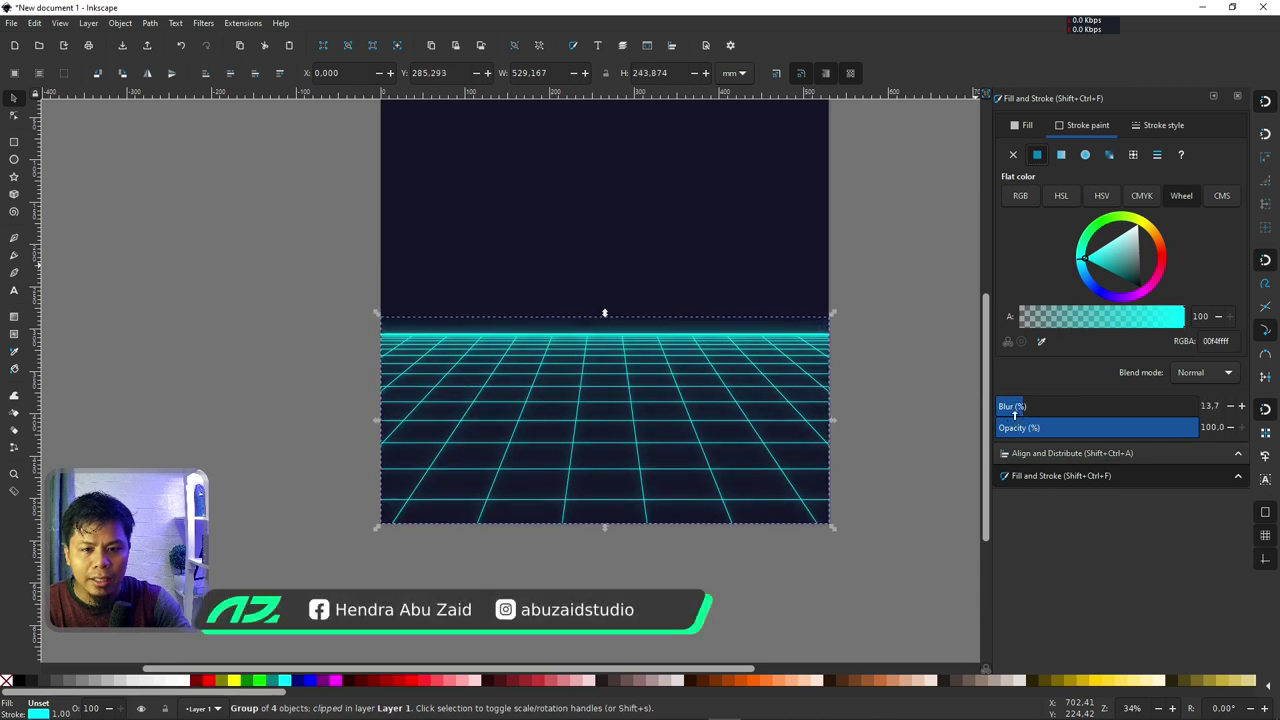
click(899, 365)
ctrl+scroll(633, 443, down, 1)
ctrl+scroll(633, 443, down, 3)
ctrl+scroll(656, 428, up, 2)
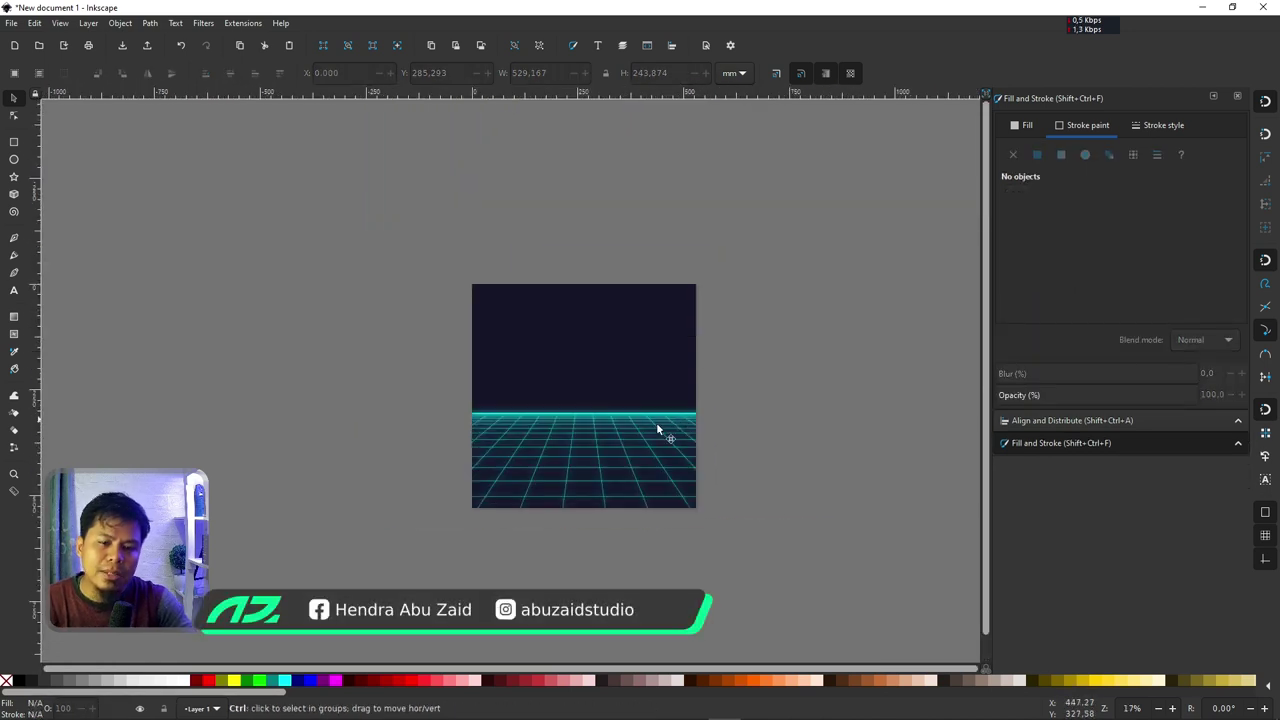